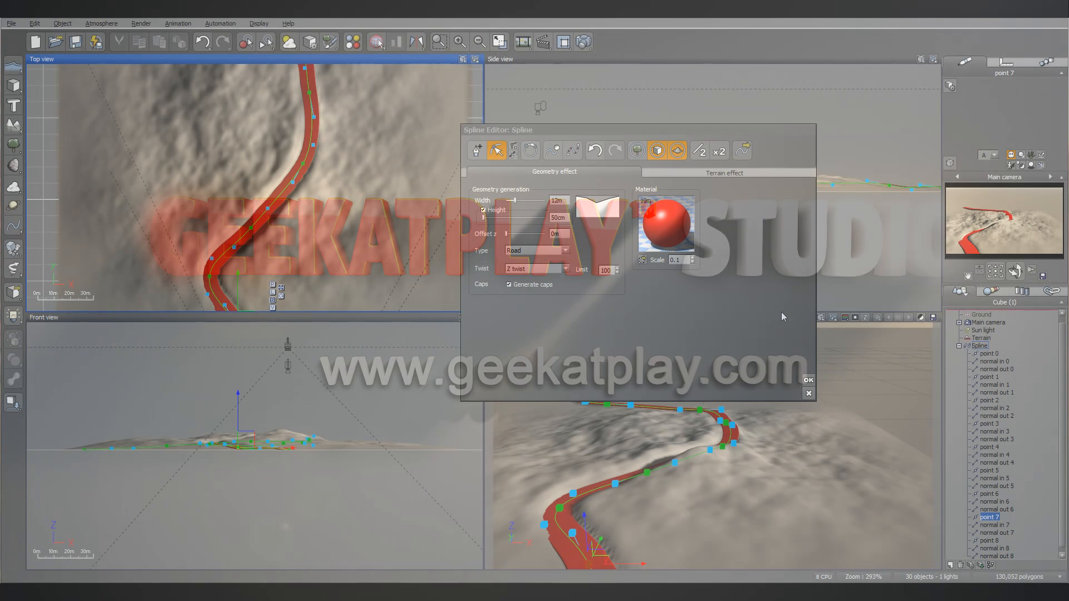
Step: Turn on the EcoSystem effect for the road spline and accept the spline settings
click(638, 151)
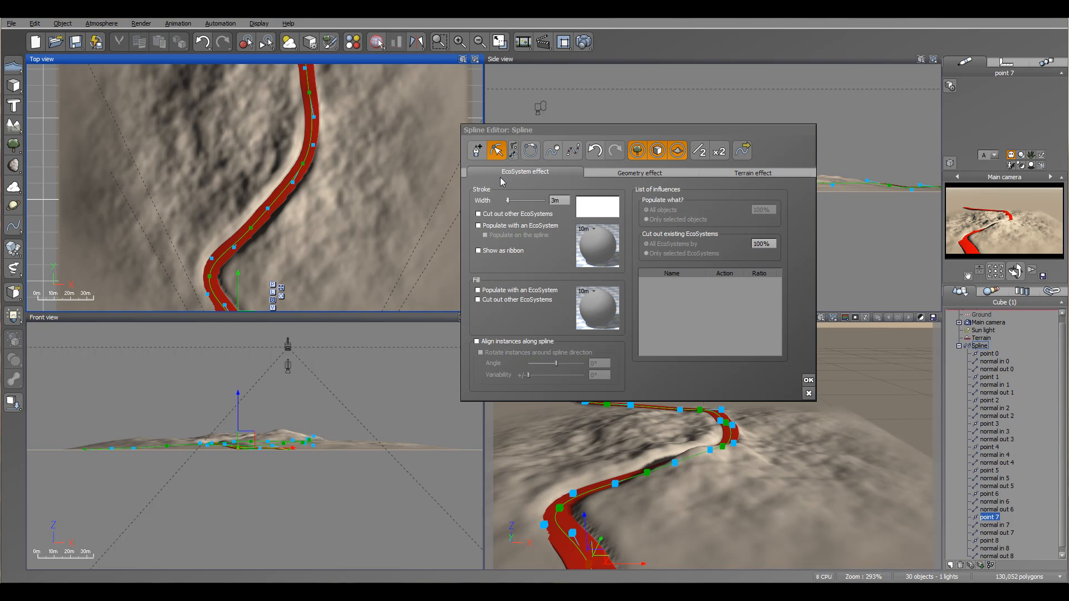
drag(608, 134, 655, 124)
right_drag(344, 147, 417, 196)
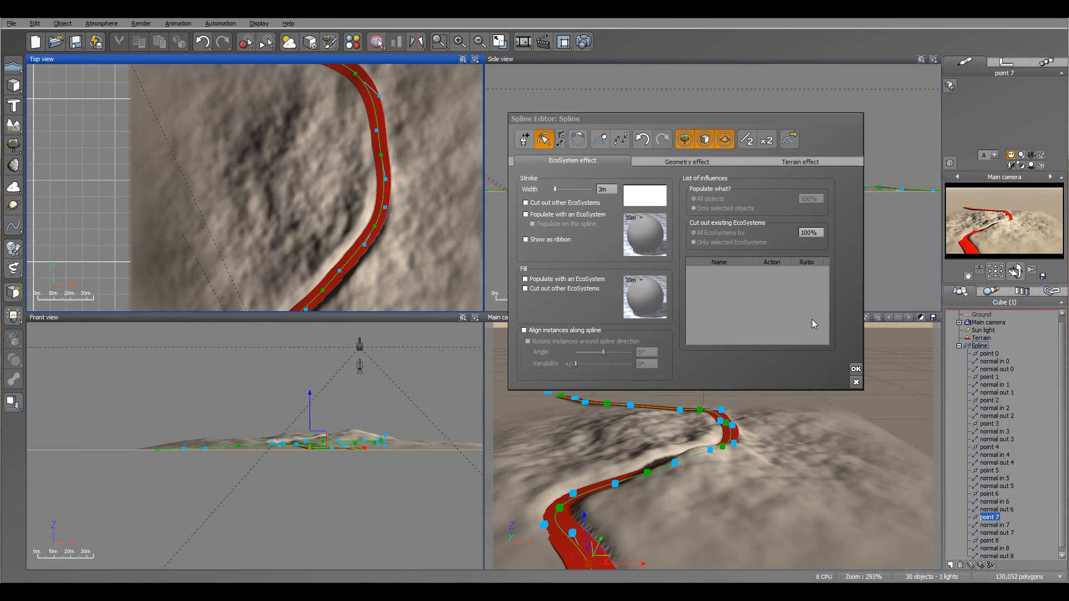
click(855, 369)
Step: Draw a new six-point spline on the terrain inside the road's curve and close it into a loop
right_drag(381, 175, 383, 118)
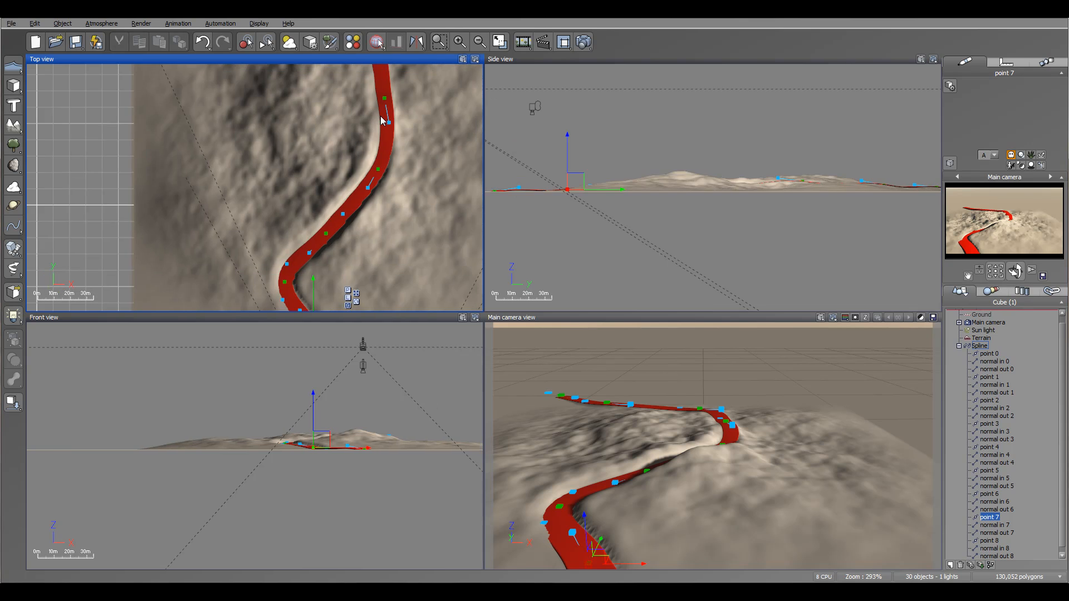
scroll(380, 117, down, 2)
right_drag(284, 109, 273, 160)
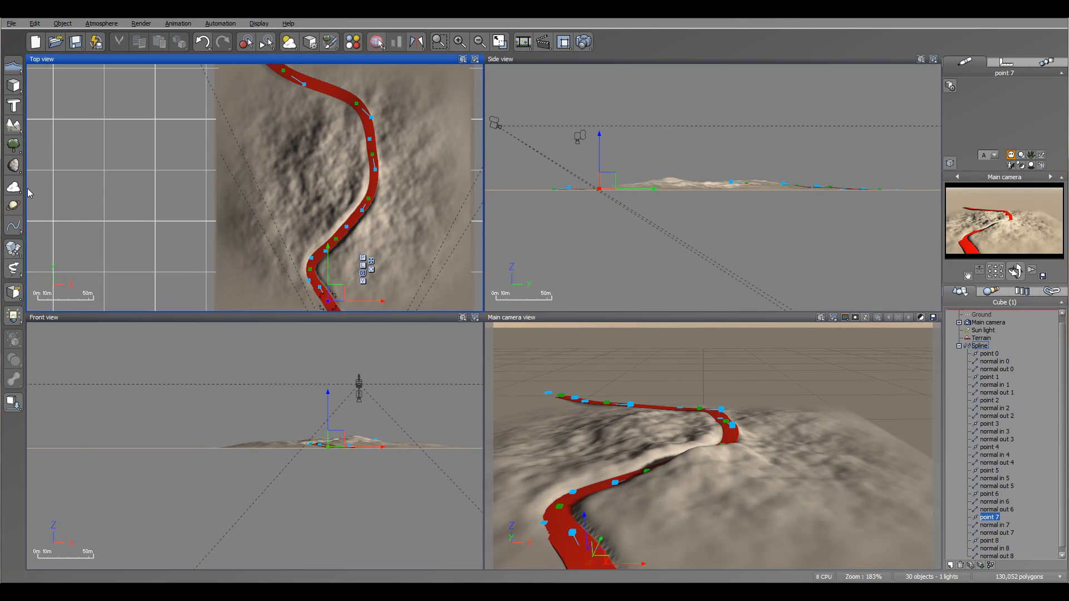
click(13, 225)
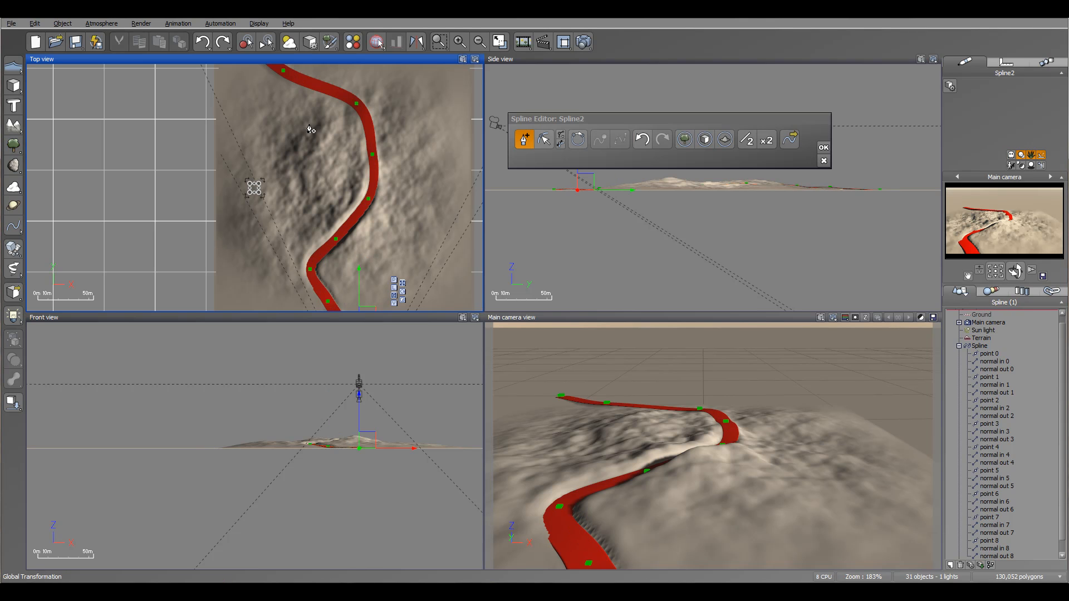
click(248, 98)
click(318, 106)
click(348, 140)
click(330, 205)
click(296, 222)
click(249, 147)
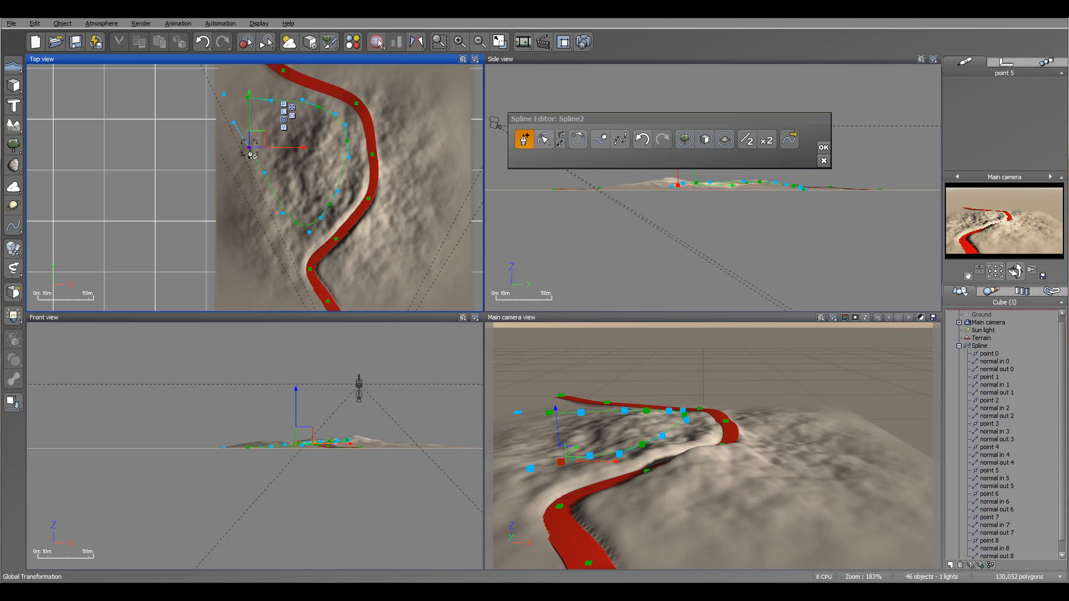
click(573, 142)
click(573, 143)
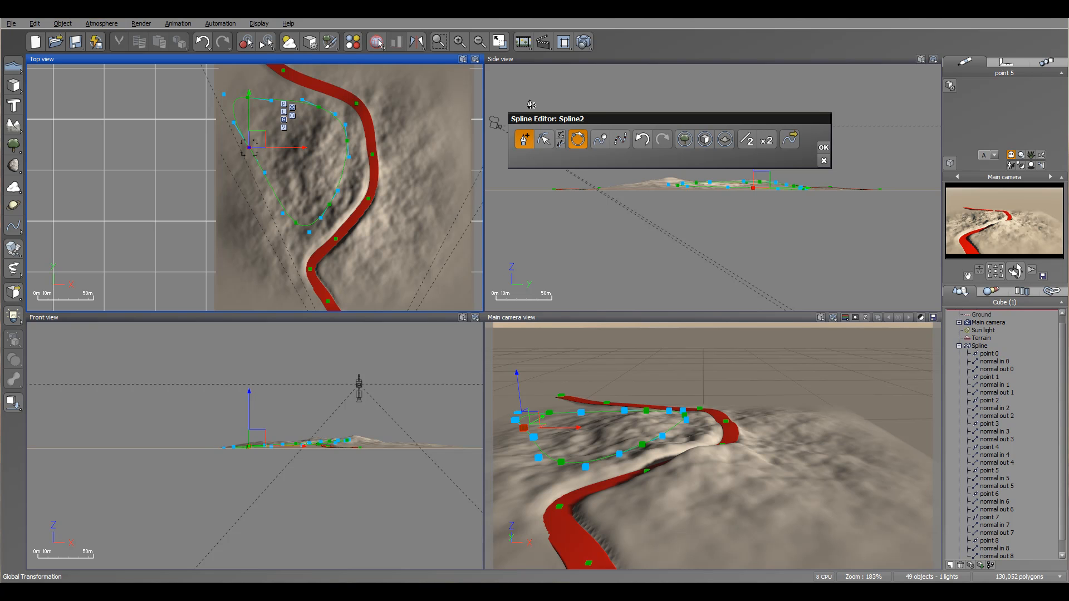
Step: Turn on the EcoSystem effect for the closed spline and set its fill to populate with an EcoSystem
drag(714, 115, 730, 103)
click(702, 128)
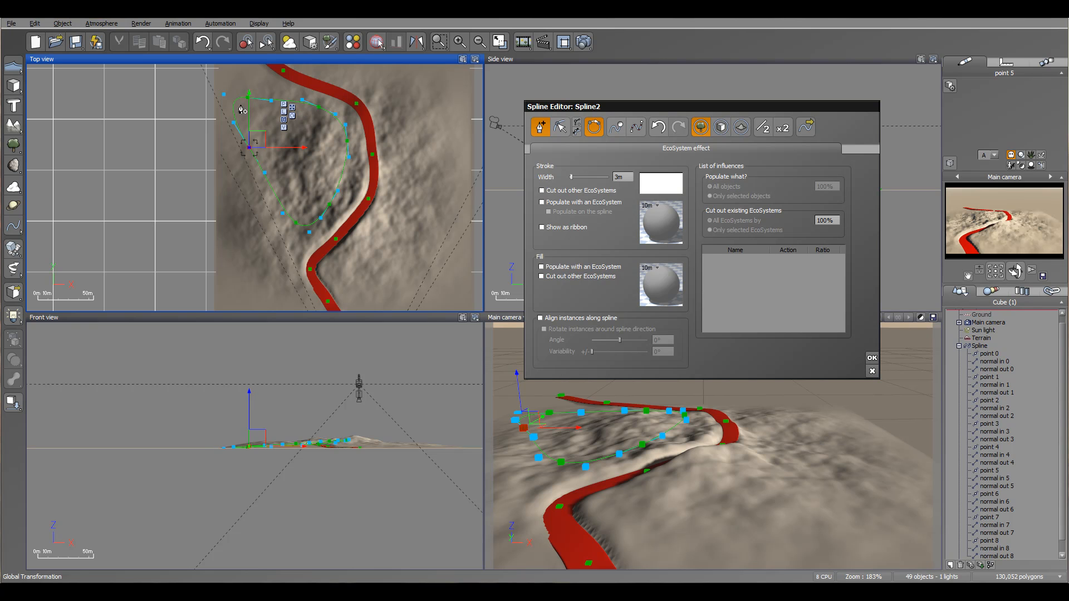
click(561, 128)
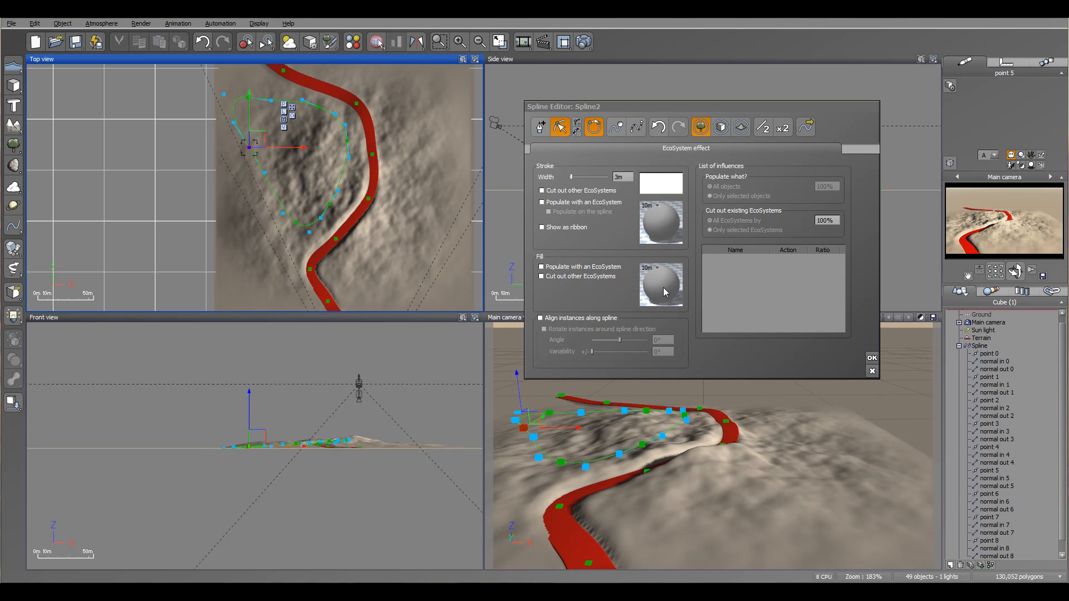
click(541, 267)
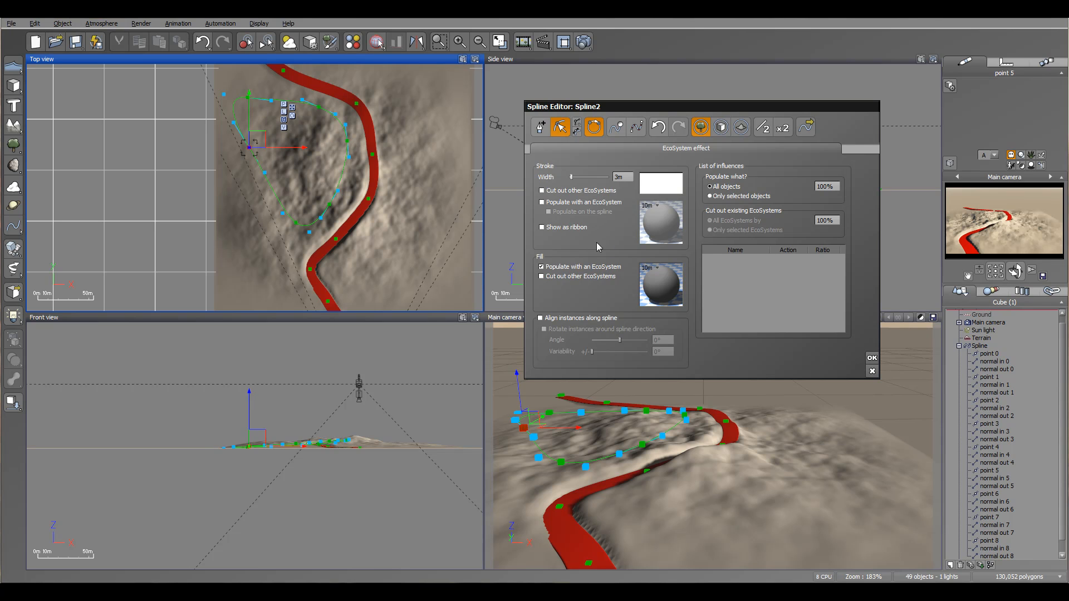
Step: Add the Rural Maple Tree to the fill's EcoSystem material, populate the outlined area, and accept the spline
double_click(662, 285)
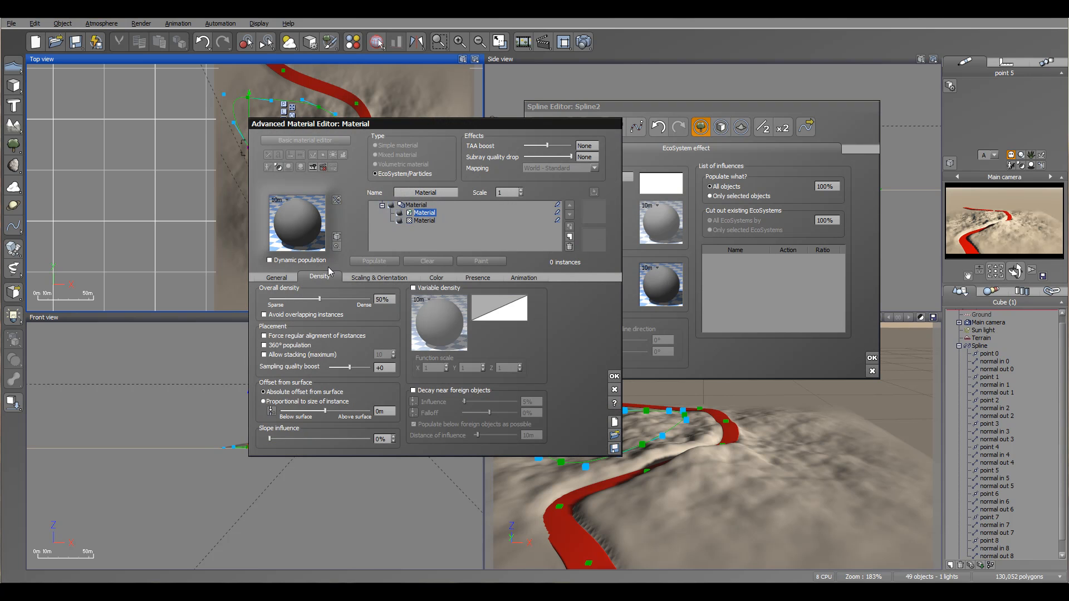
click(273, 277)
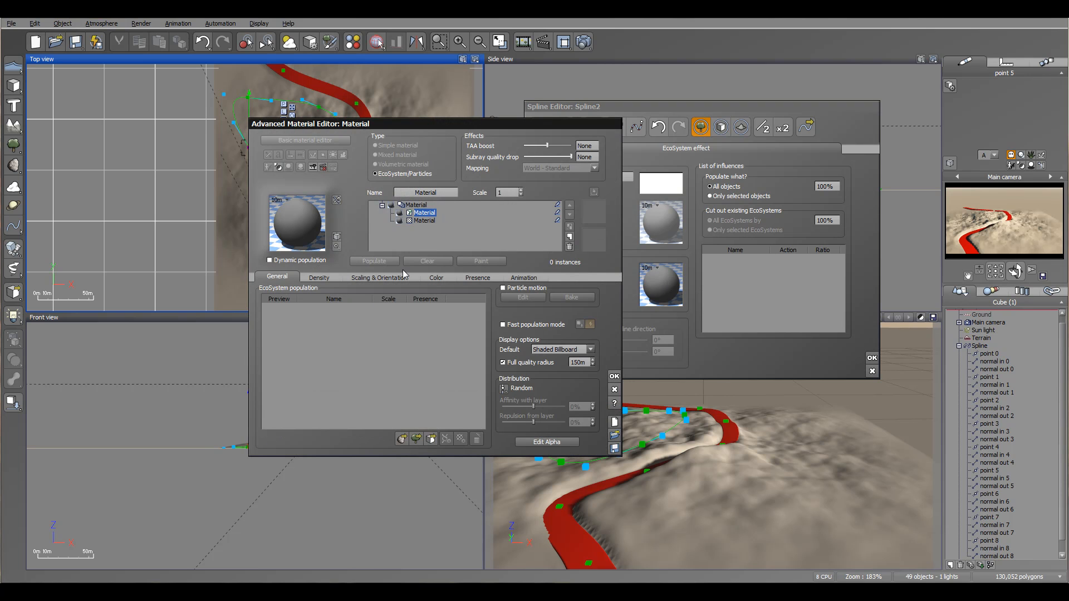
click(416, 439)
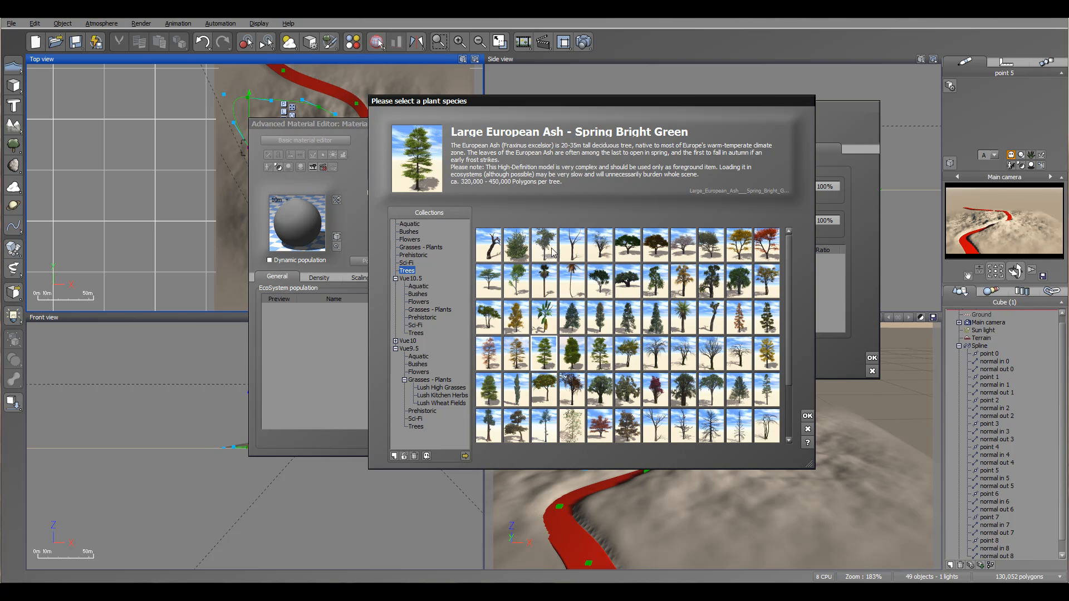
click(807, 416)
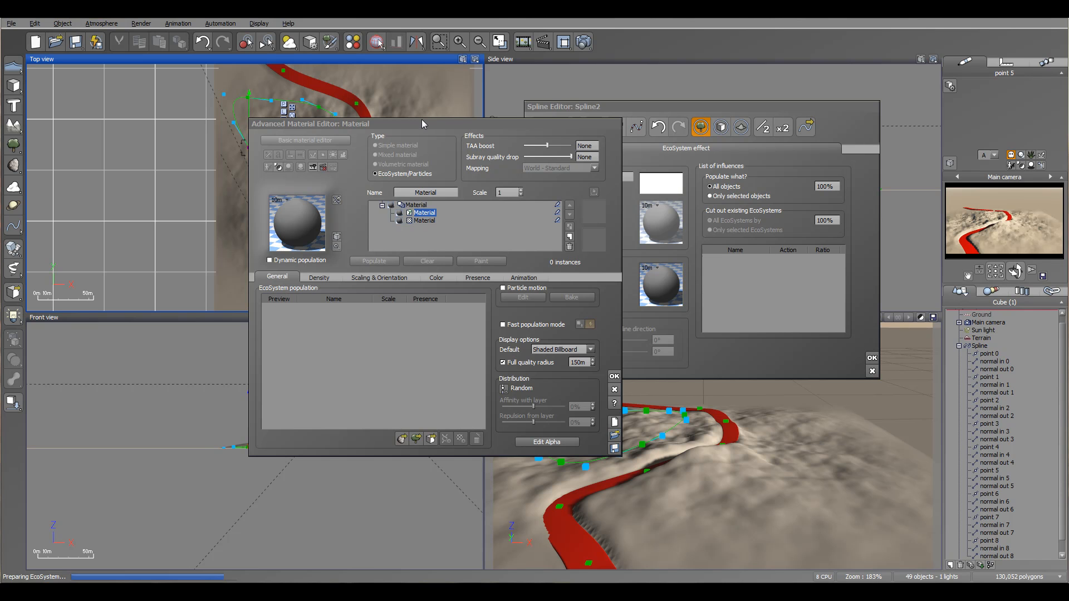
drag(419, 123, 613, 122)
click(567, 259)
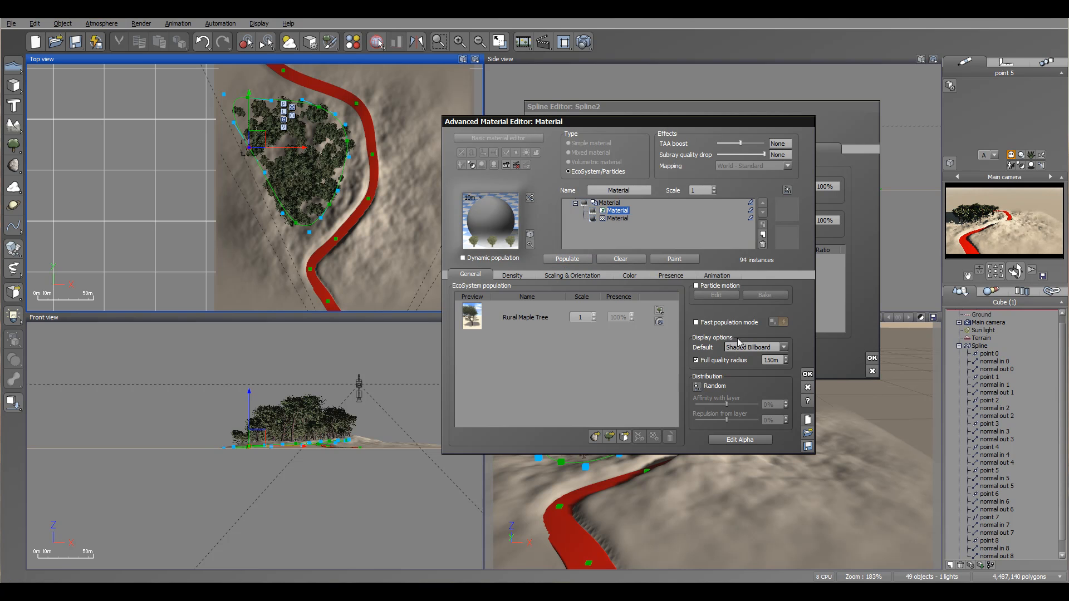
click(807, 373)
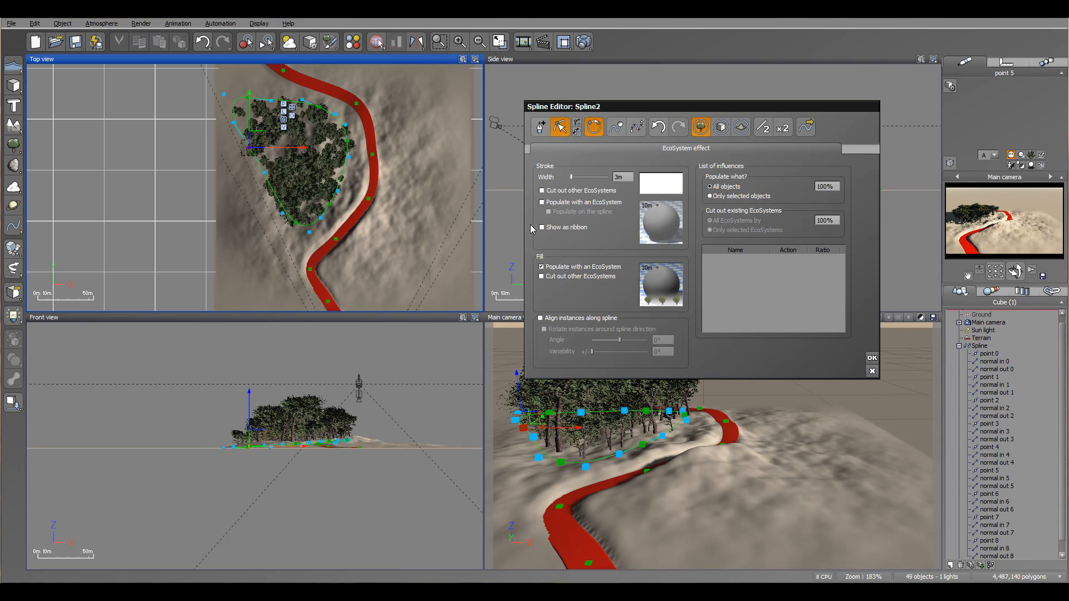
click(872, 359)
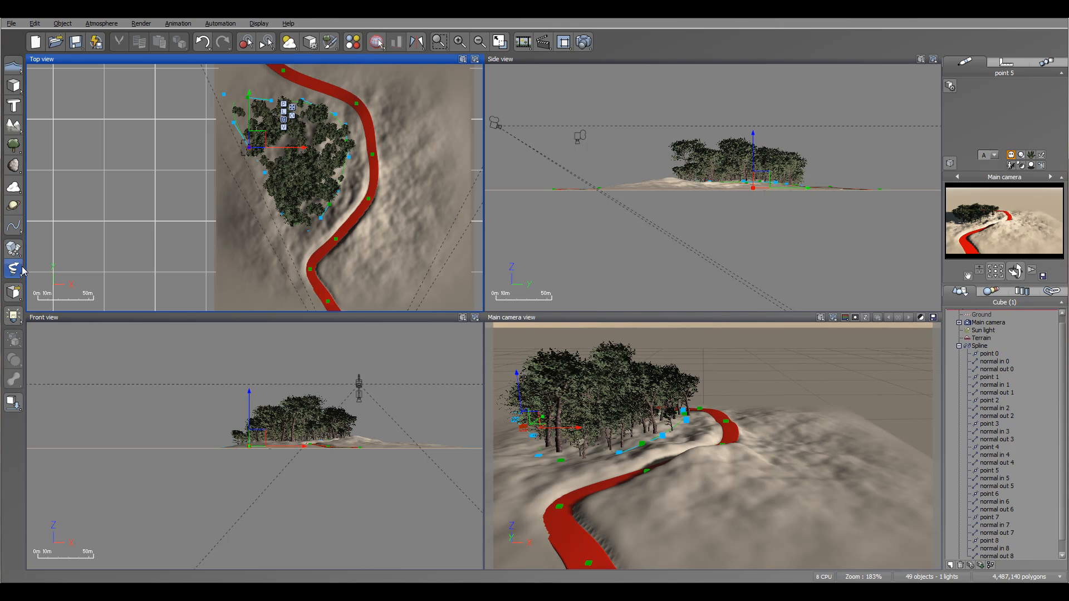
Step: Draw a smaller five-point spline inside the maple tree area and close it into a loop
click(13, 226)
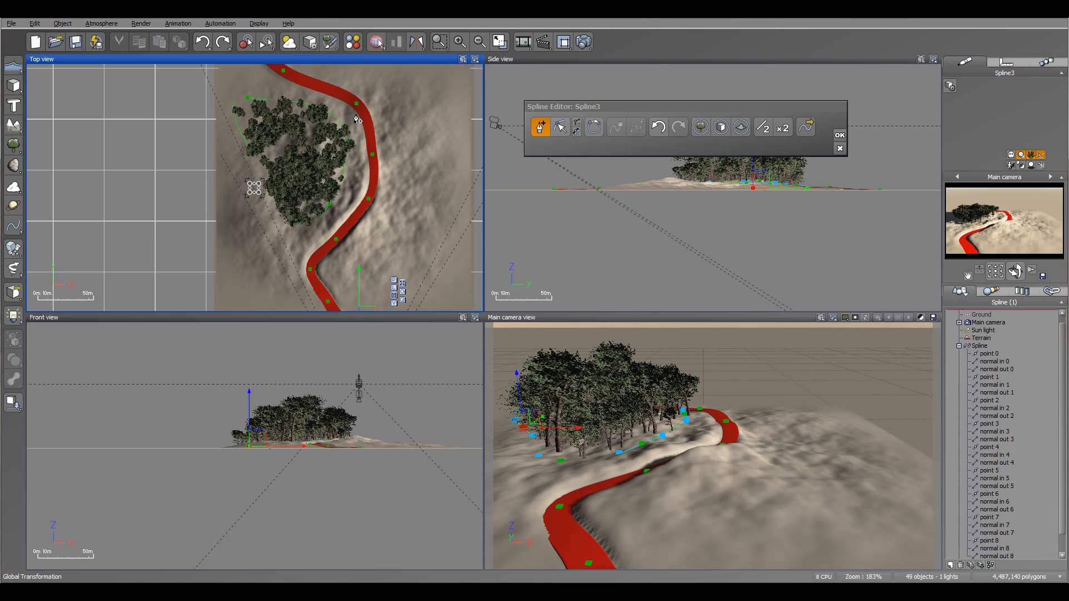
click(279, 126)
click(312, 132)
click(322, 161)
click(304, 189)
click(280, 158)
click(594, 126)
Step: Turn on the EcoSystem effect for the inner spline and set its fill to populate with an EcoSystem
drag(676, 104, 642, 186)
click(526, 208)
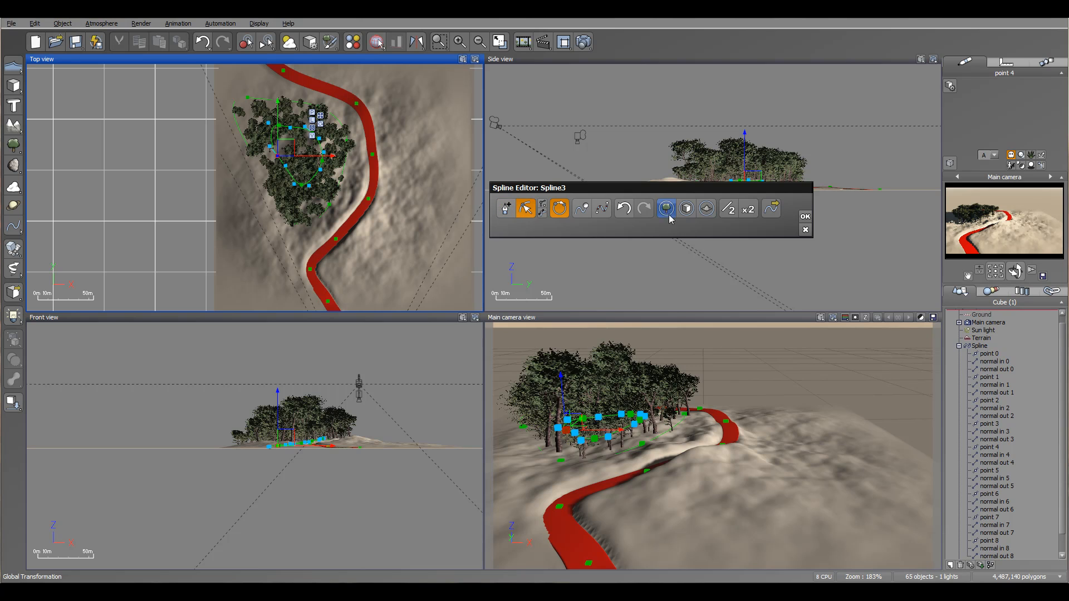
click(666, 209)
click(517, 348)
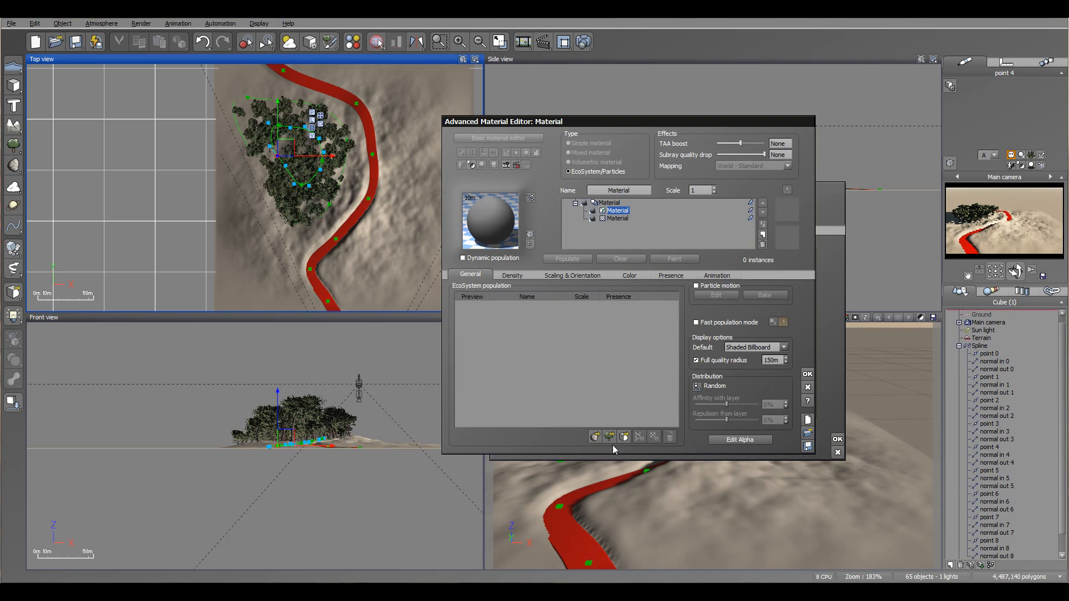
Step: Add the Red Maple Tree to the EcoSystem population of the inner spline's fill material
click(610, 436)
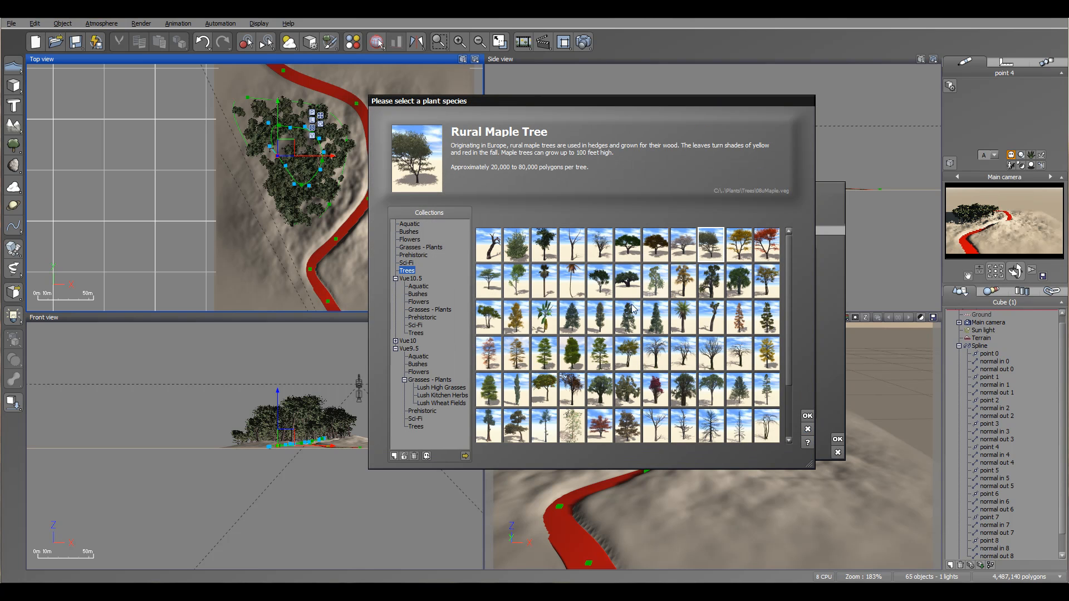
click(745, 248)
click(807, 415)
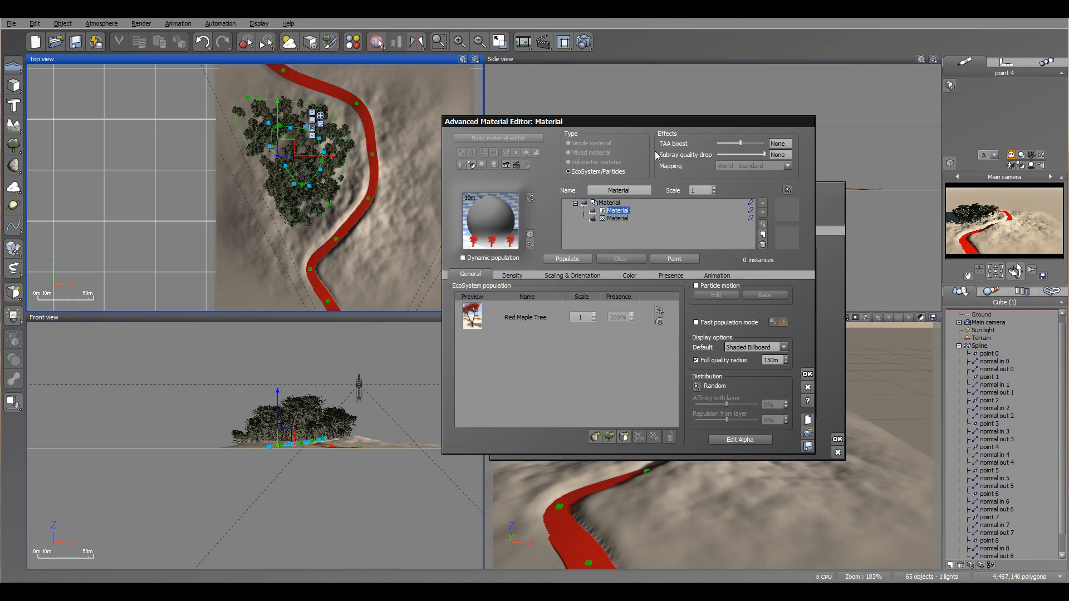
Step: Make the inner fill cut out other EcoSystems, then populate it with red maples and accept the spline
drag(655, 127, 309, 140)
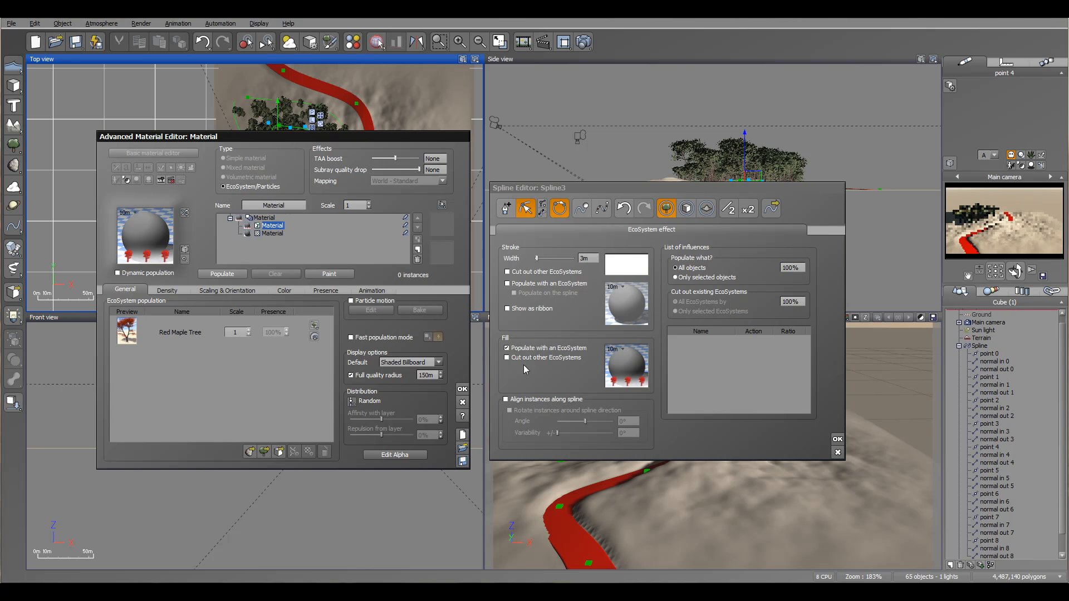
click(508, 357)
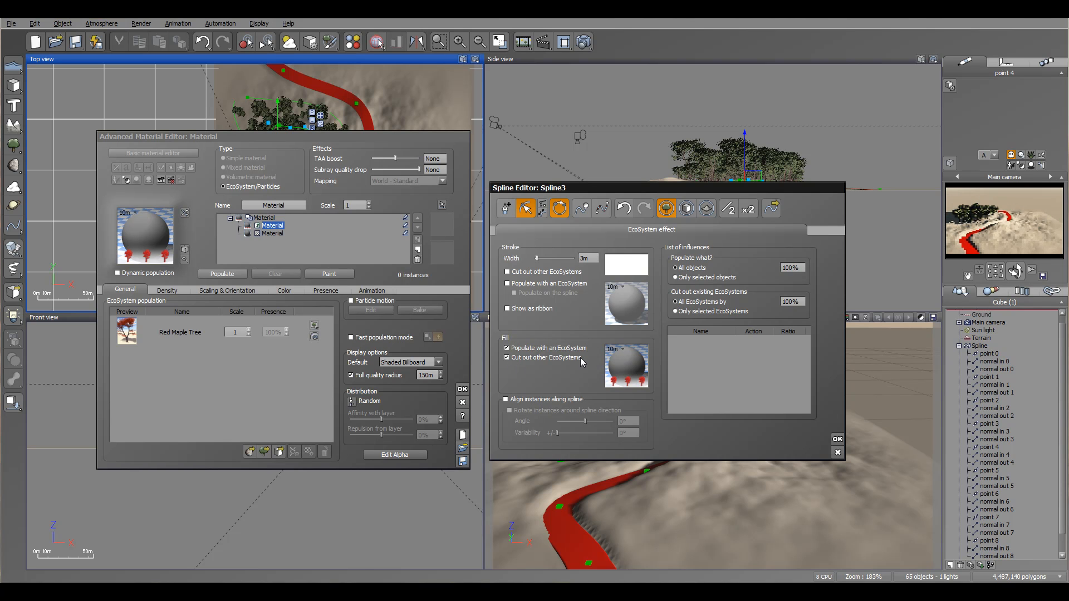
click(222, 273)
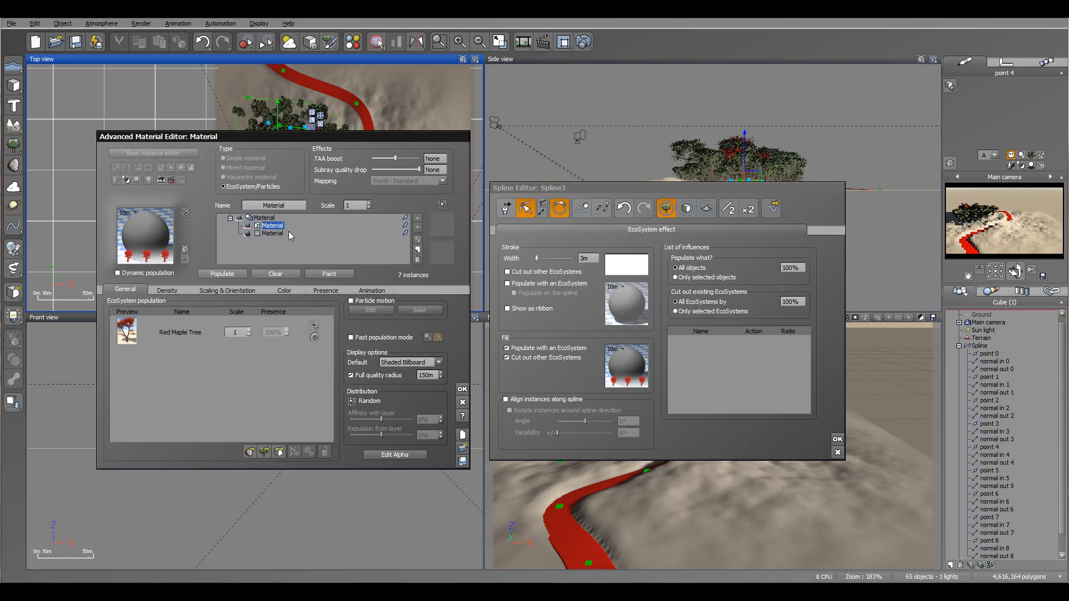
drag(360, 137, 362, 232)
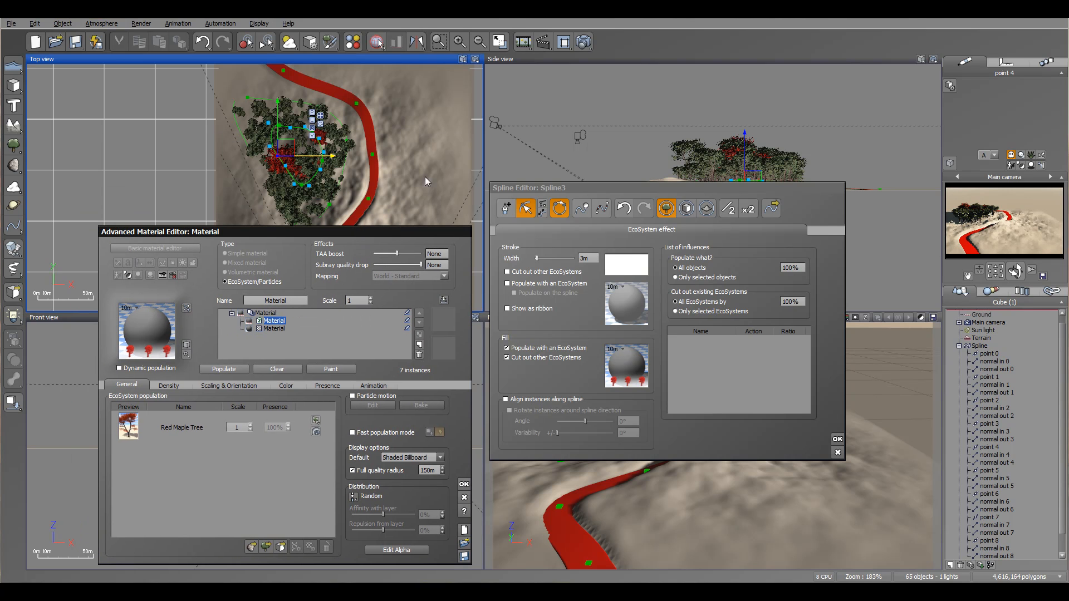
click(464, 483)
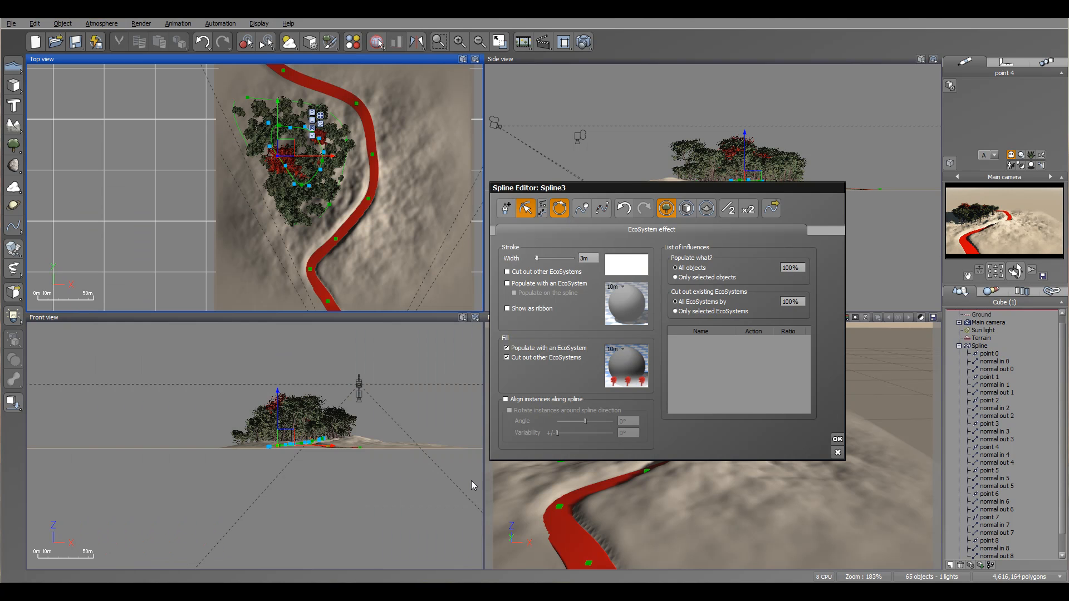
click(836, 441)
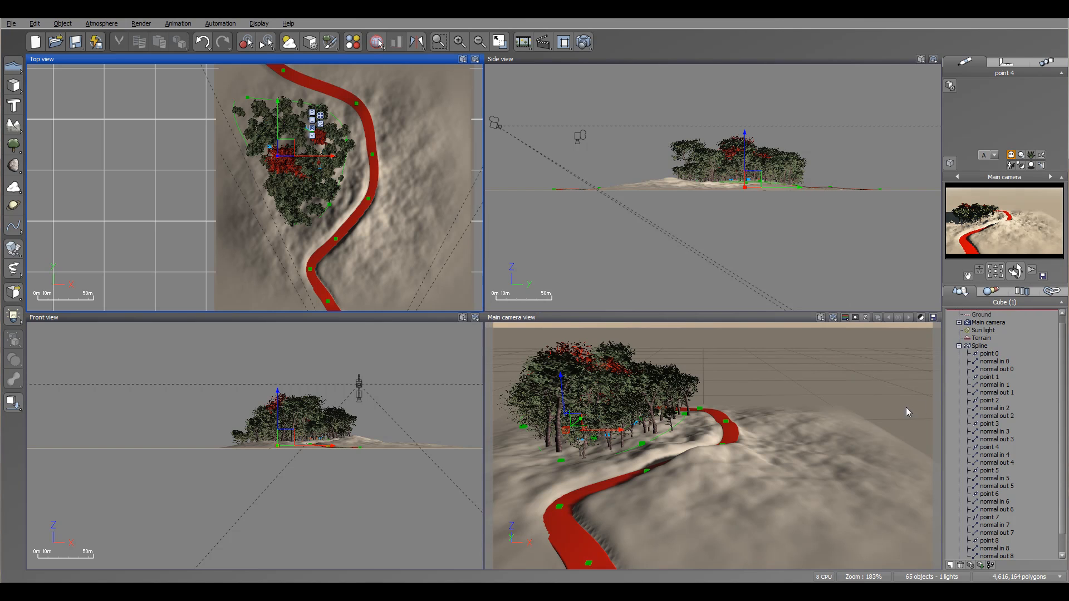
Step: Repopulate the Rural Maple Tree EcoSystem of Spline2 from its material settings
click(959, 346)
click(981, 360)
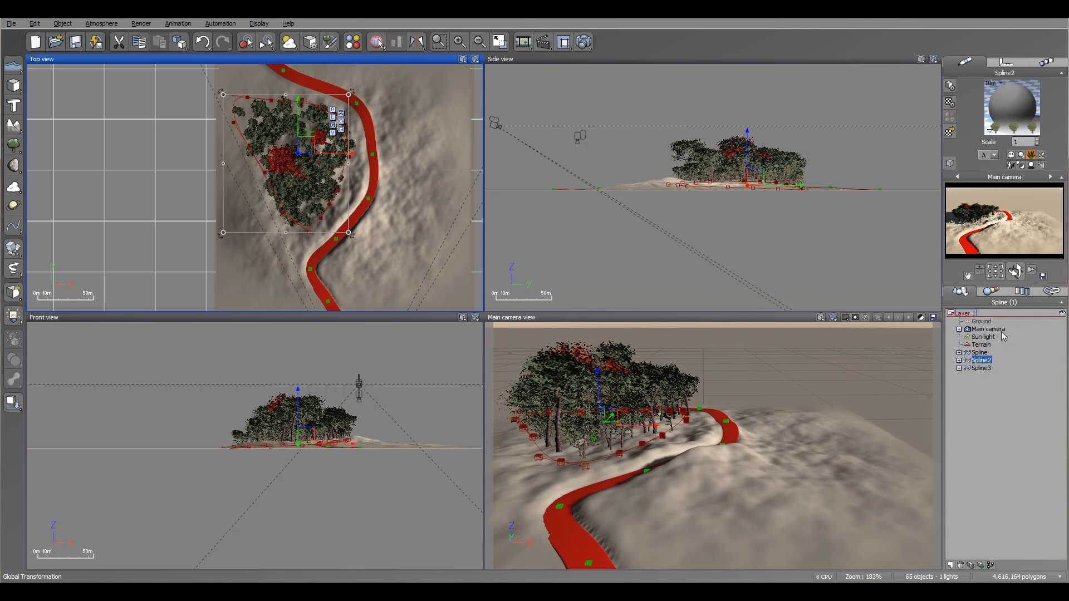
double_click(1004, 114)
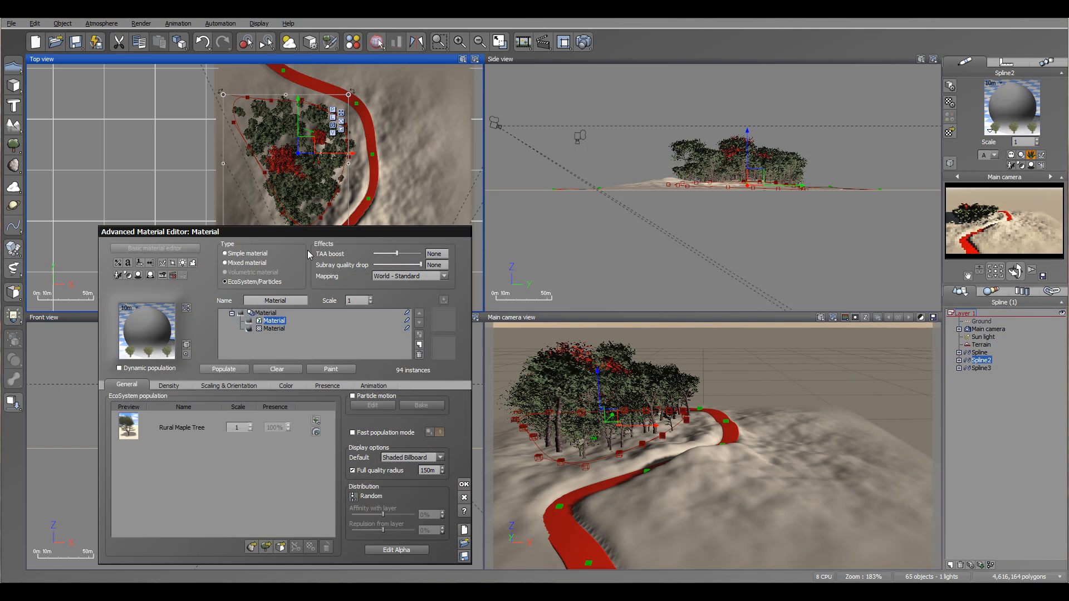
click(225, 369)
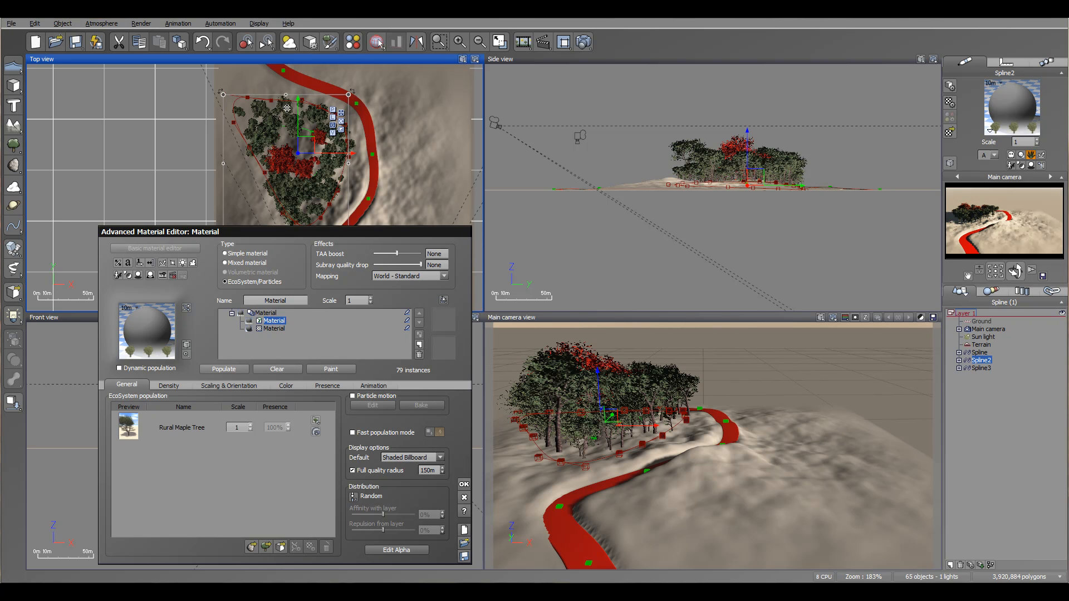
click(463, 484)
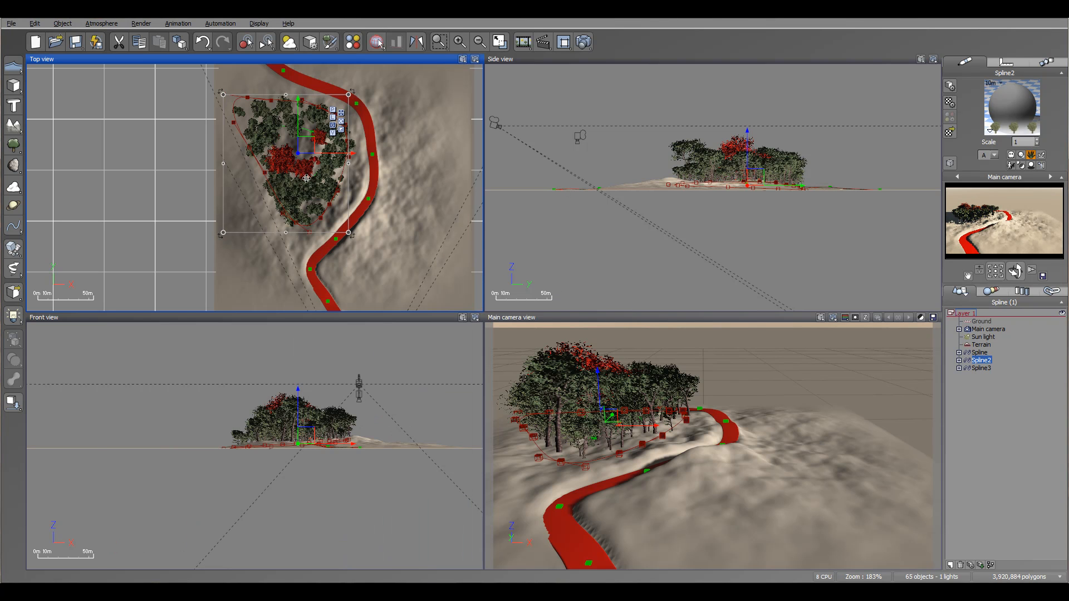
Step: Replace the Red Maple Tree in Spline3's EcoSystem population with Patch of Grass, then populate it and accept the material
double_click(982, 368)
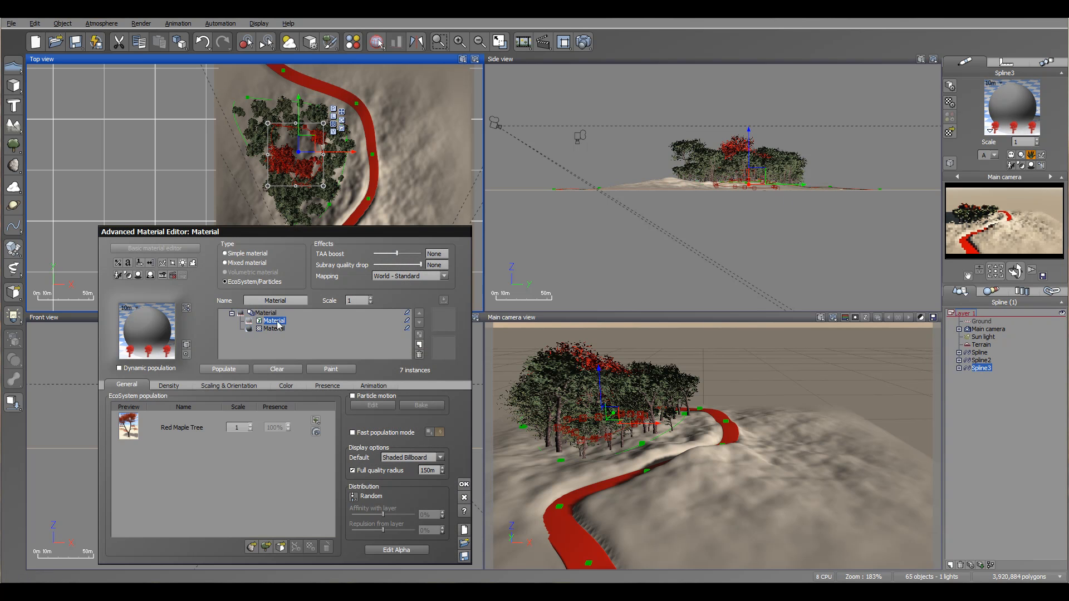
click(188, 420)
click(282, 549)
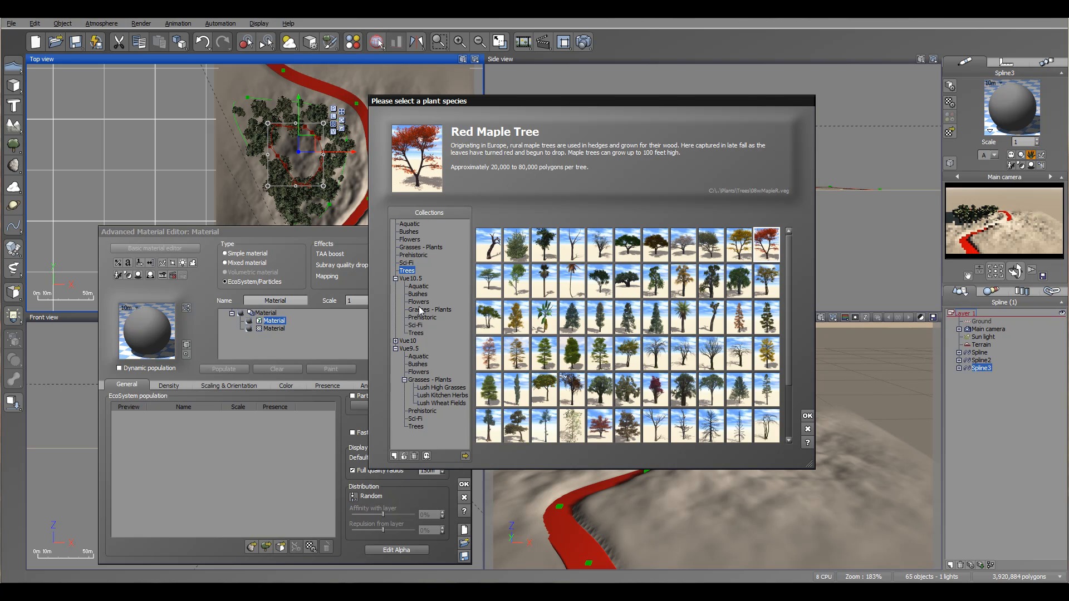
click(420, 310)
click(488, 245)
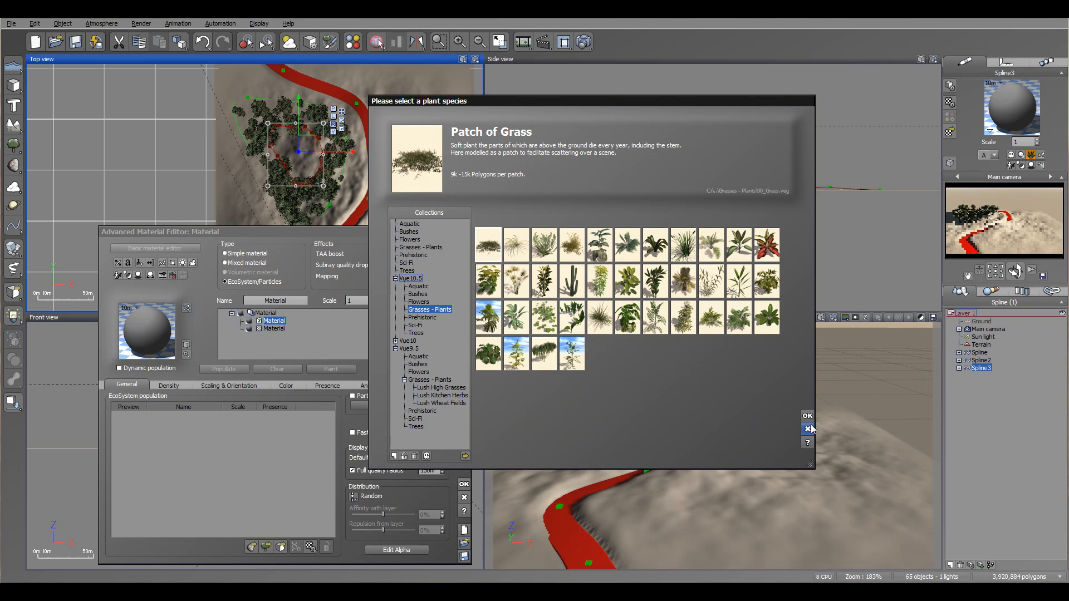
click(808, 416)
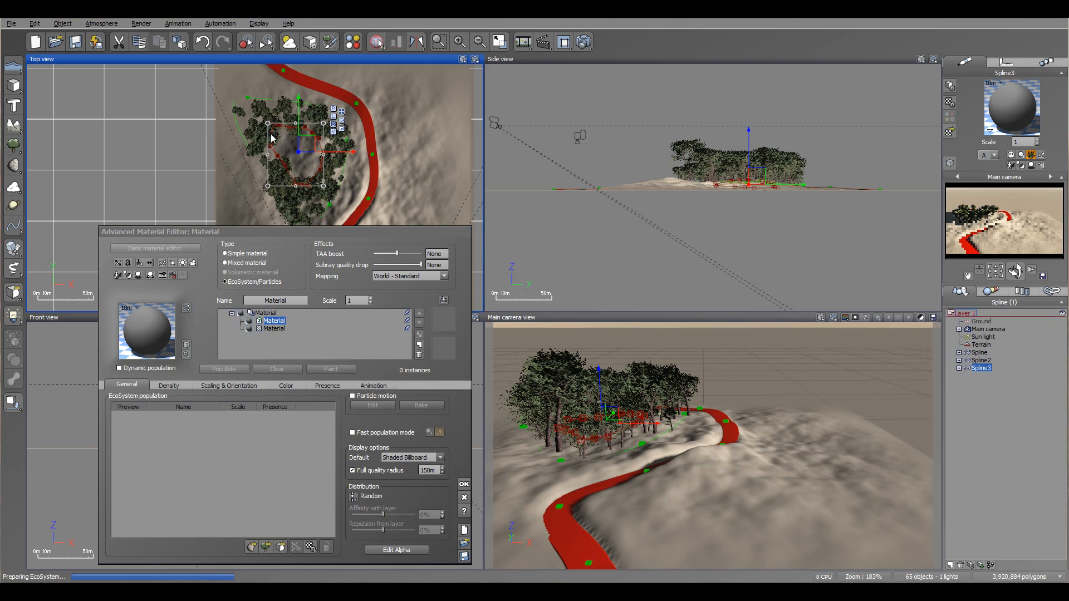
click(222, 370)
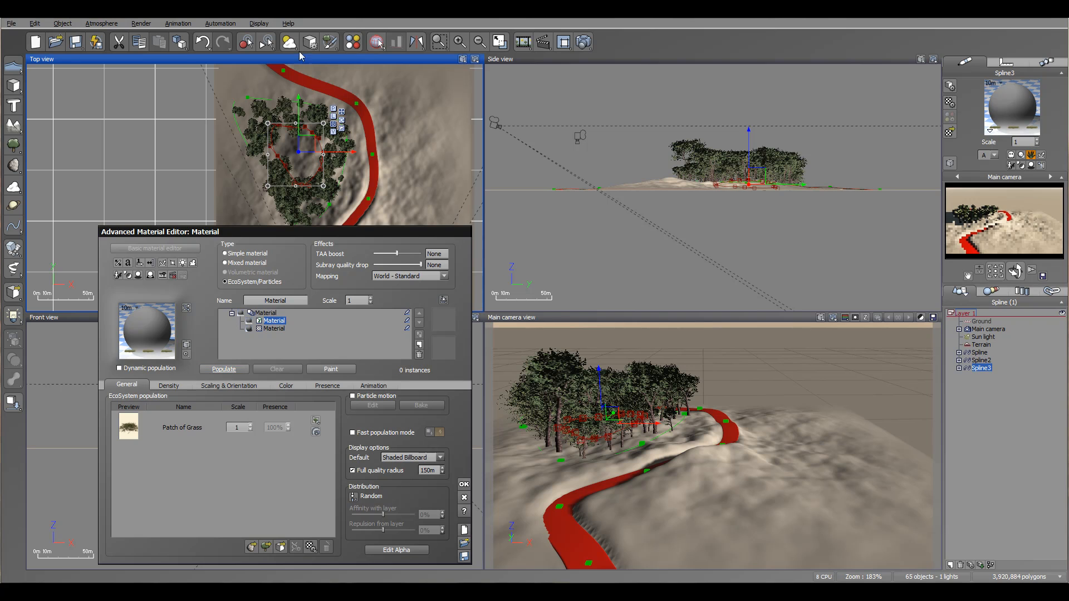
click(463, 484)
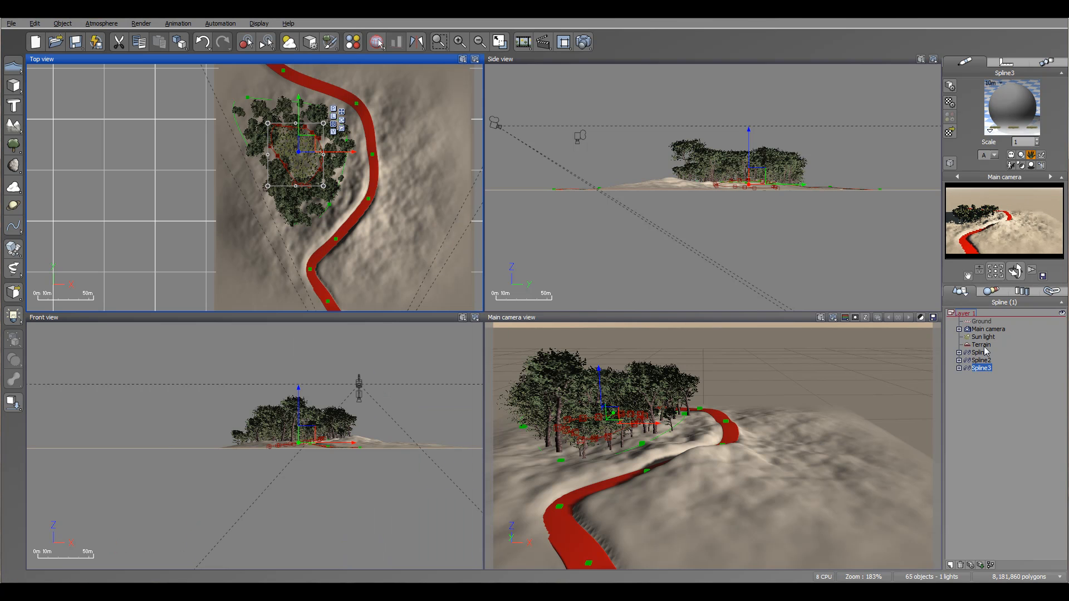
Step: Reposition the main camera high above the terrain, looking down on the tree area beside the road
click(994, 329)
drag(720, 176, 755, 110)
drag(254, 167, 216, 192)
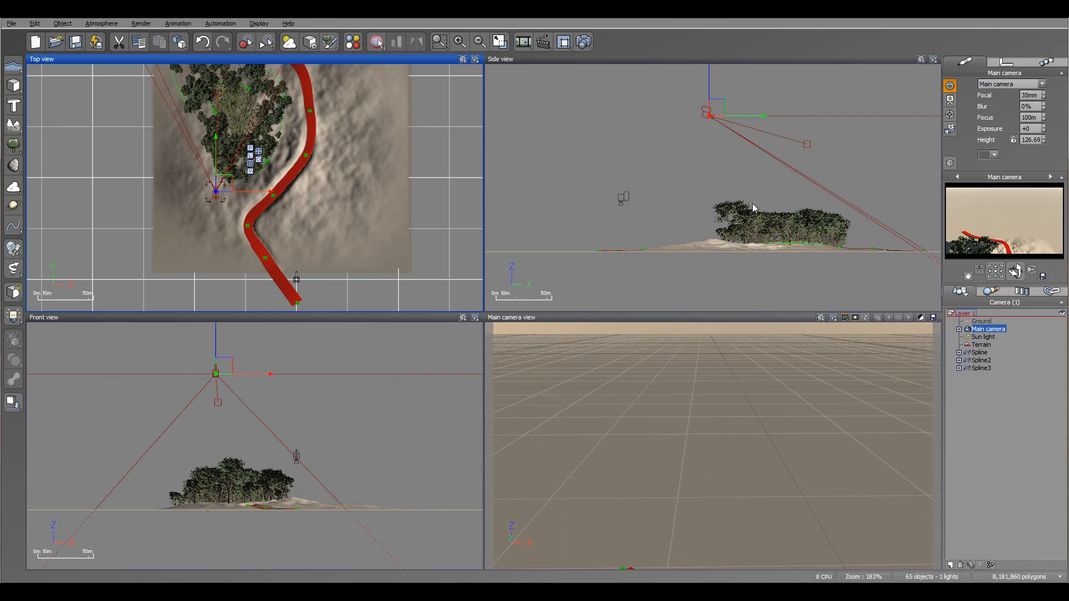
drag(718, 107, 657, 124)
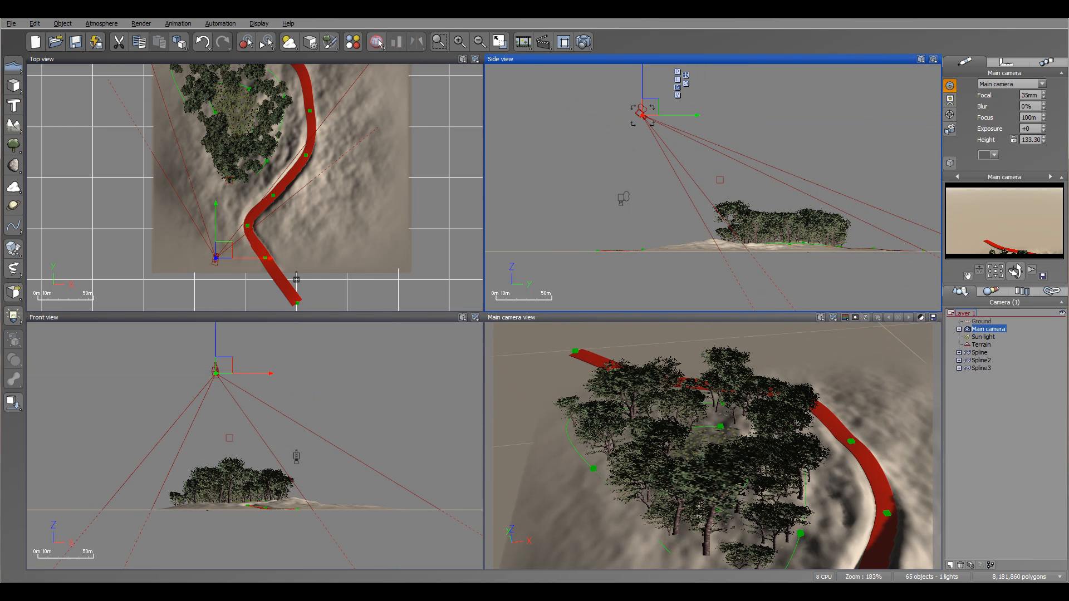
Step: Render the scene from the main camera to check the cut-out area, and close the render
click(584, 45)
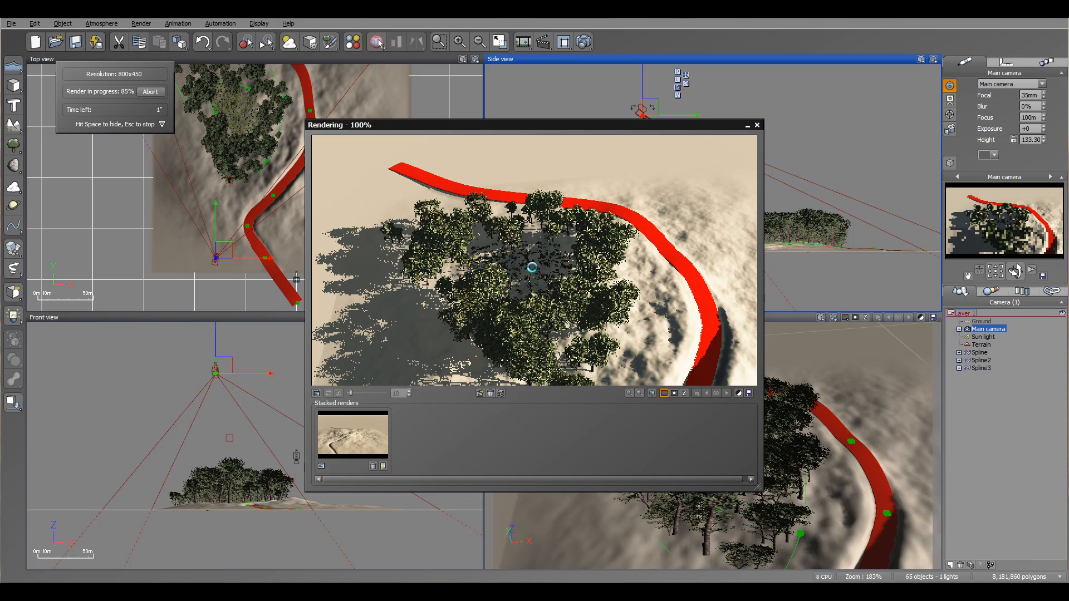
click(757, 125)
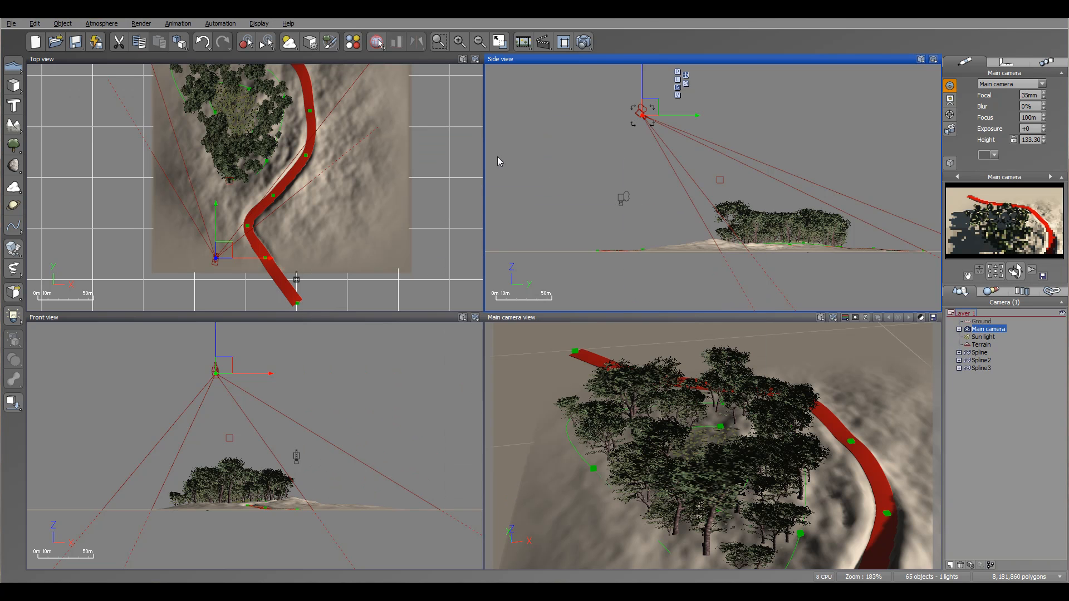
right_drag(359, 171, 397, 204)
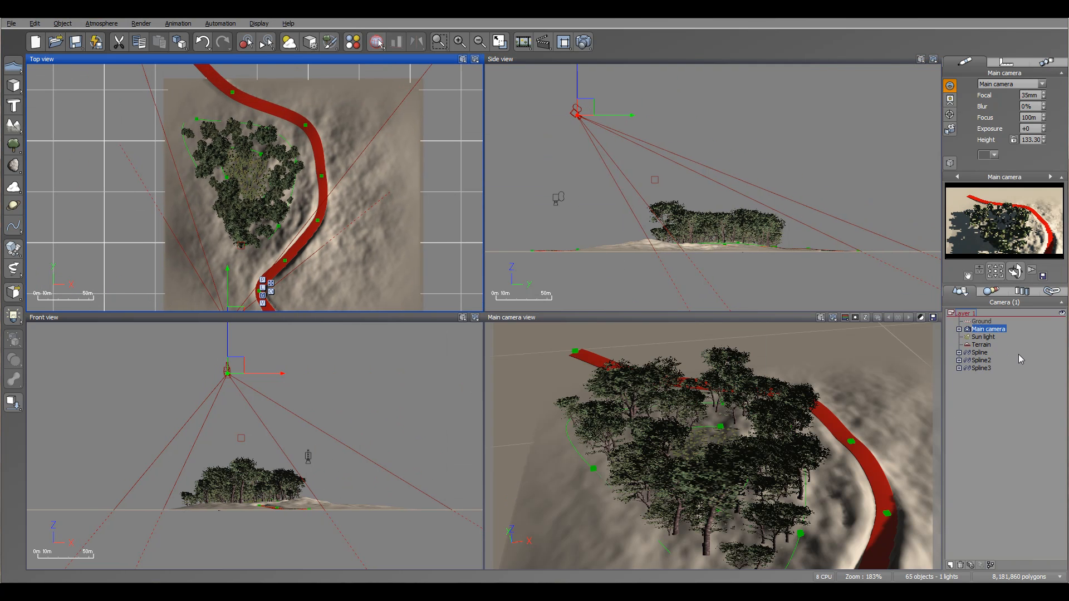
Step: Open the road spline for editing and review its stroke and fill EcoSystem options
click(981, 360)
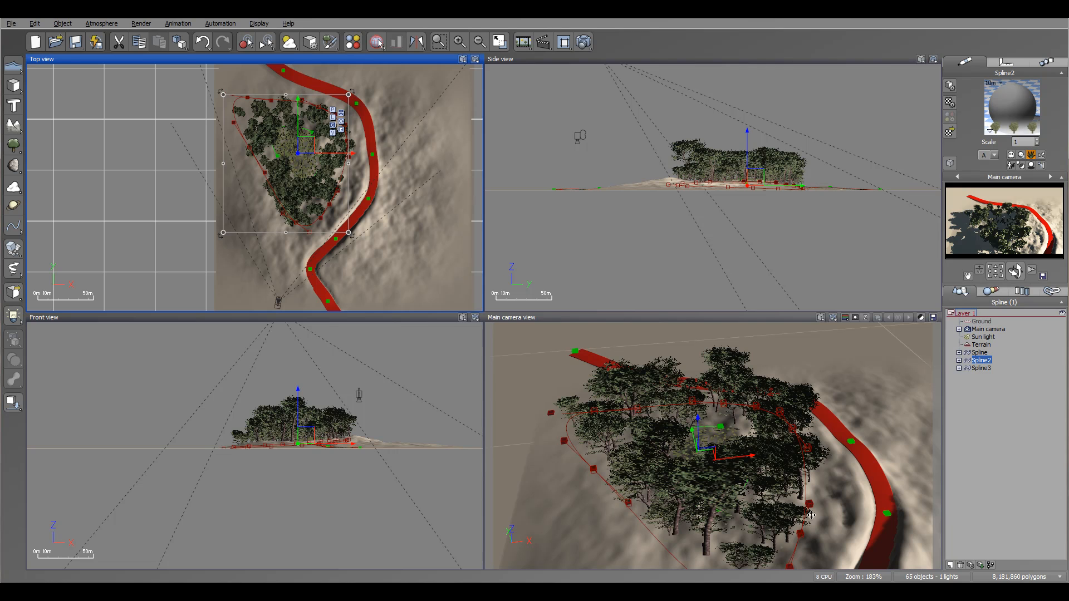
click(978, 353)
right_click(978, 352)
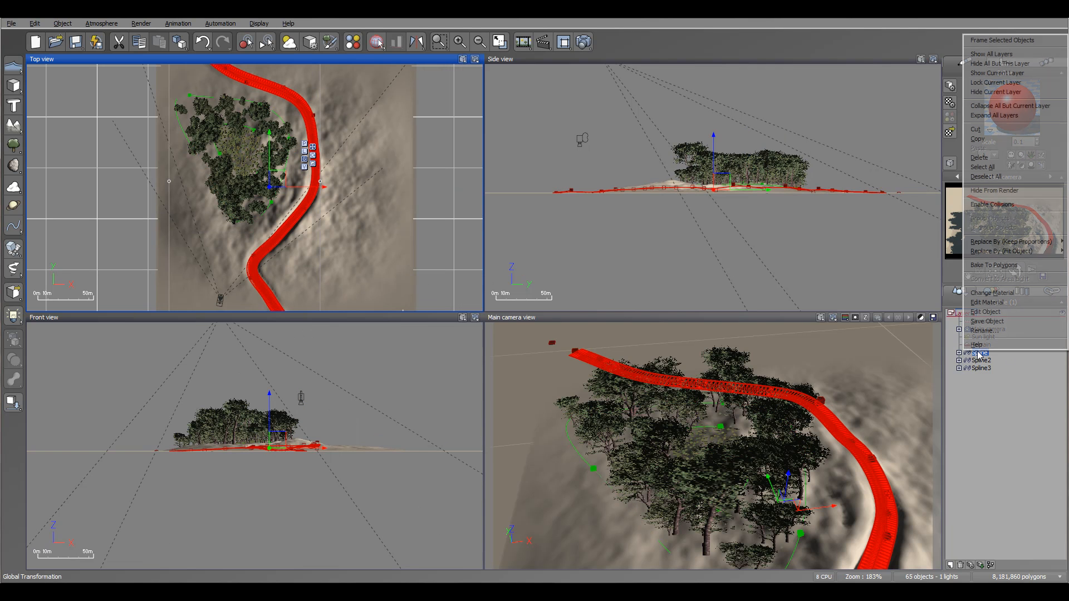
click(1013, 312)
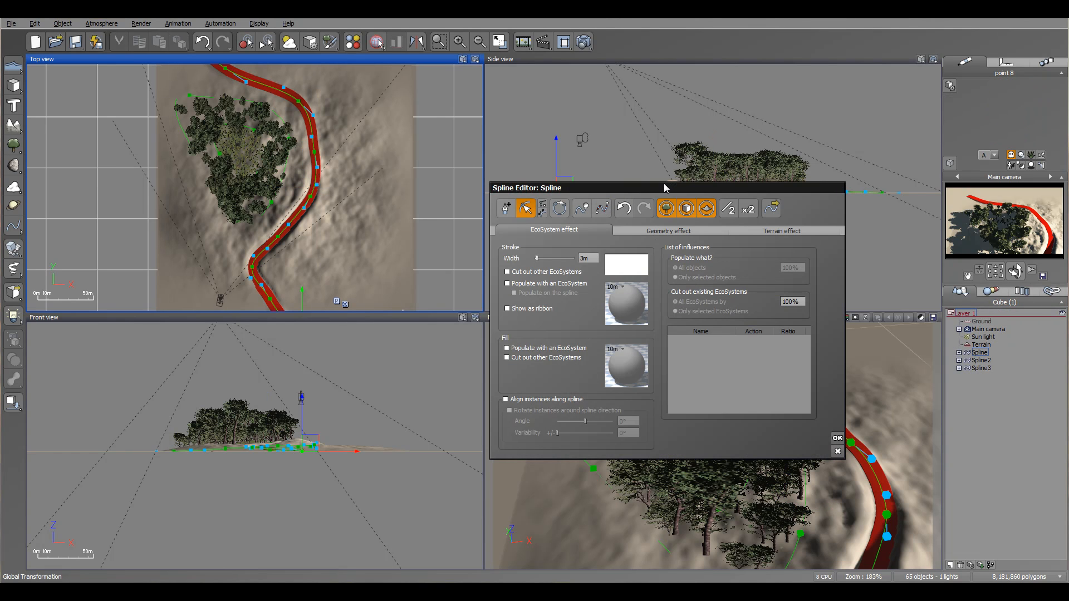
drag(656, 186, 417, 106)
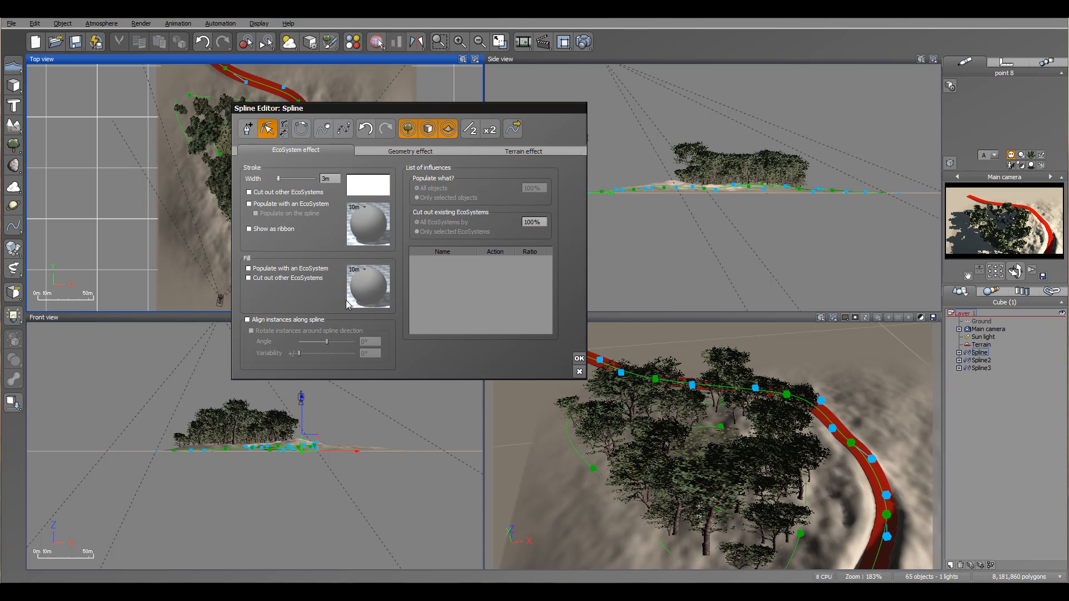
drag(365, 117, 472, 158)
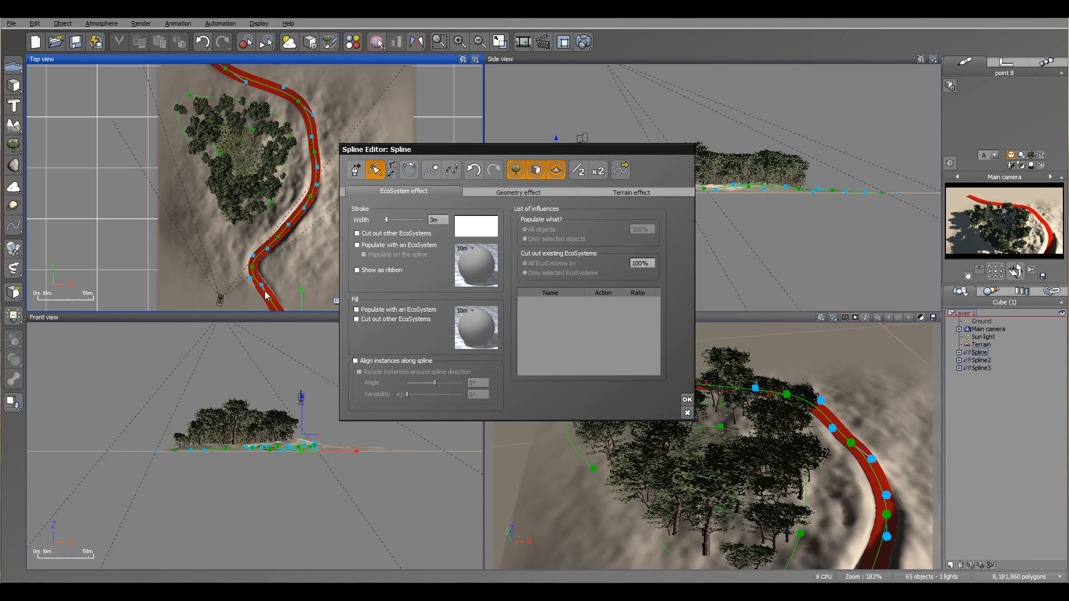
drag(445, 149, 557, 138)
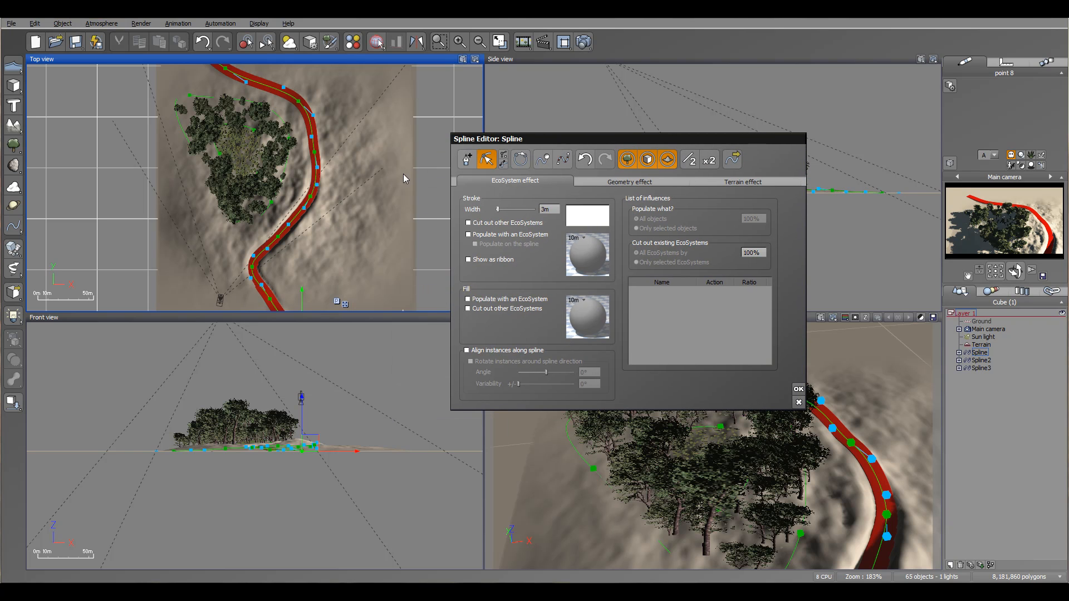
Step: Draw a new winding open spline on the terrain across the road from the trees, curling inward at its end
right_drag(371, 133, 314, 136)
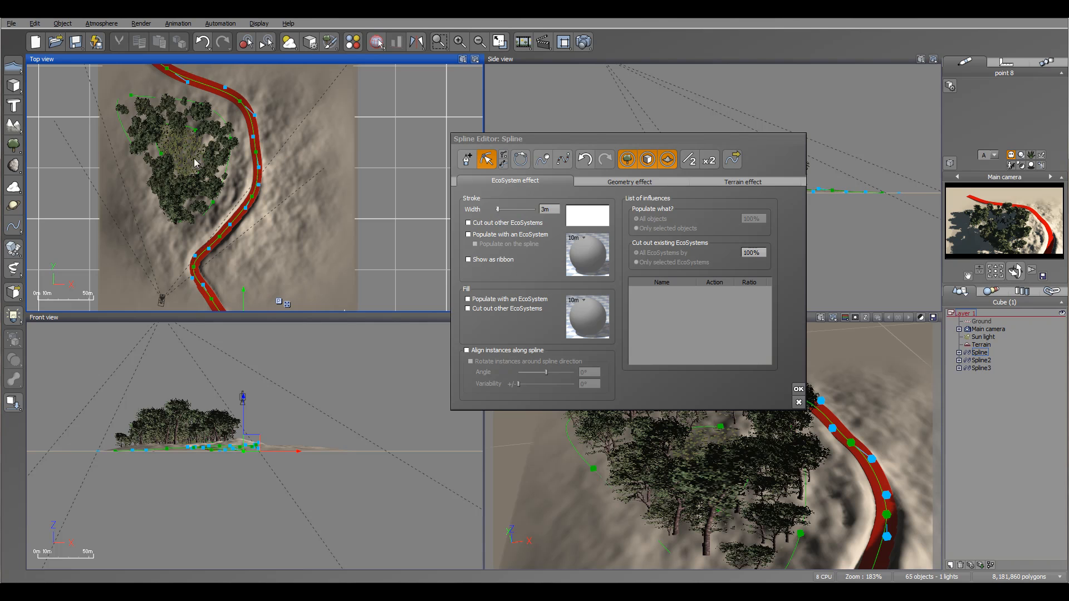
click(12, 227)
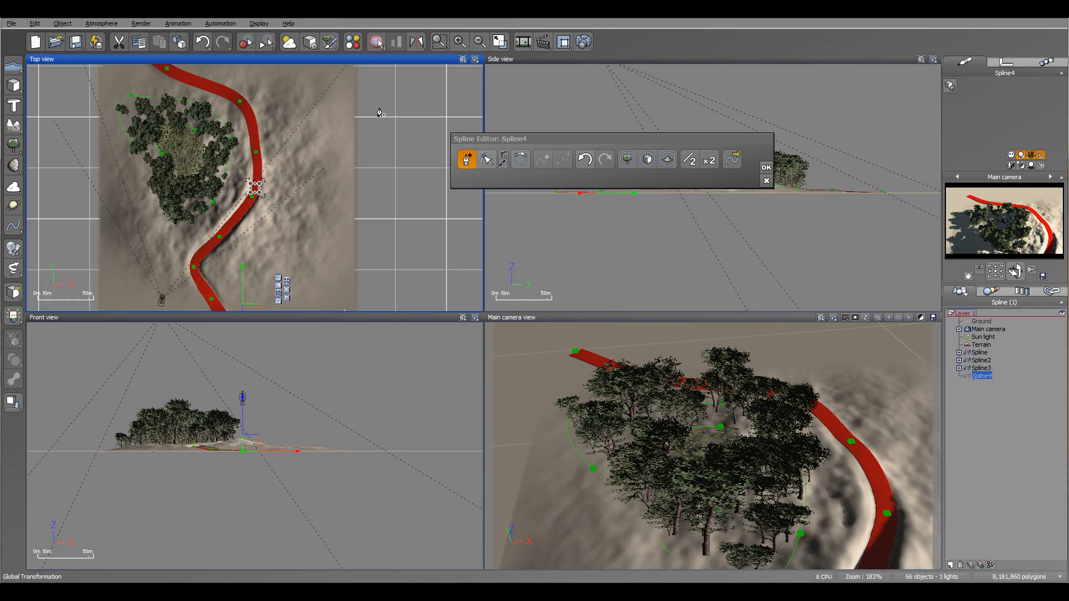
click(305, 94)
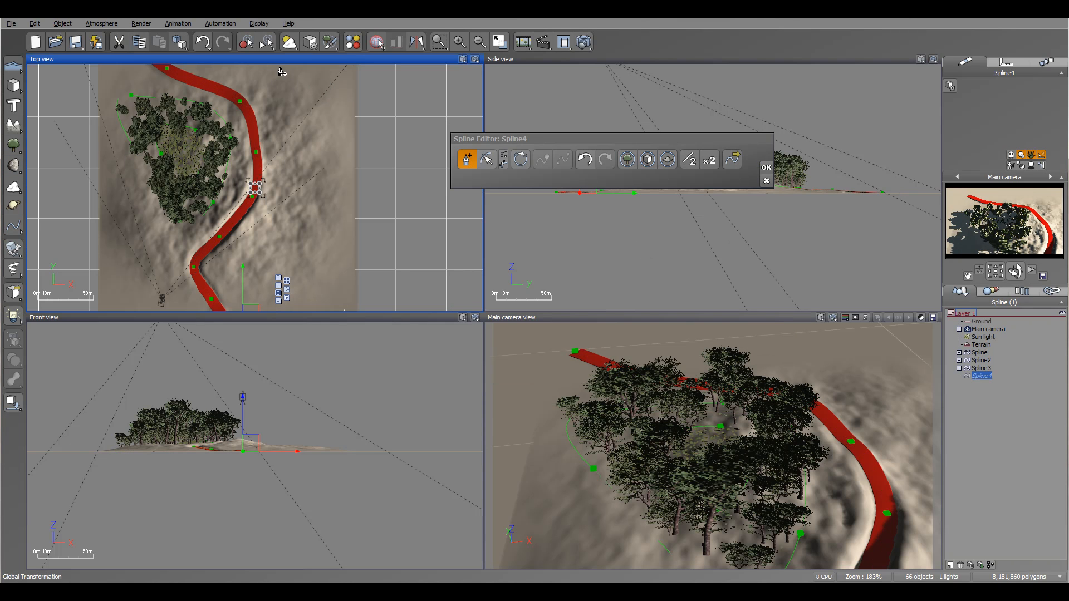
click(305, 101)
click(321, 159)
click(300, 186)
click(257, 245)
click(270, 289)
click(341, 297)
click(335, 229)
click(296, 249)
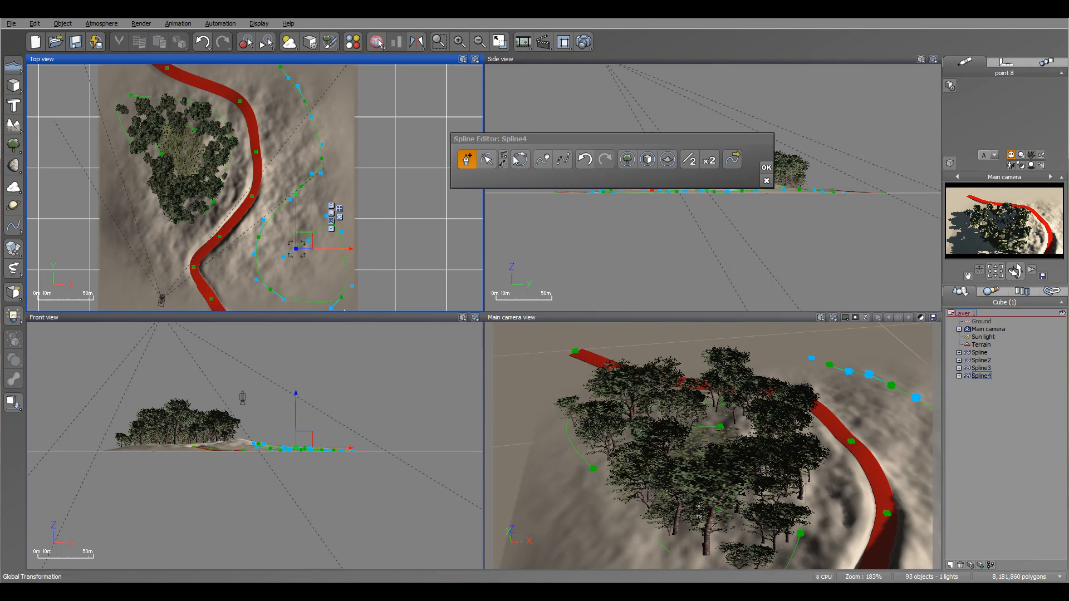
Step: Set the new spline's stroke to populate with an EcoSystem and add the Rural Maple Tree to its material
click(624, 159)
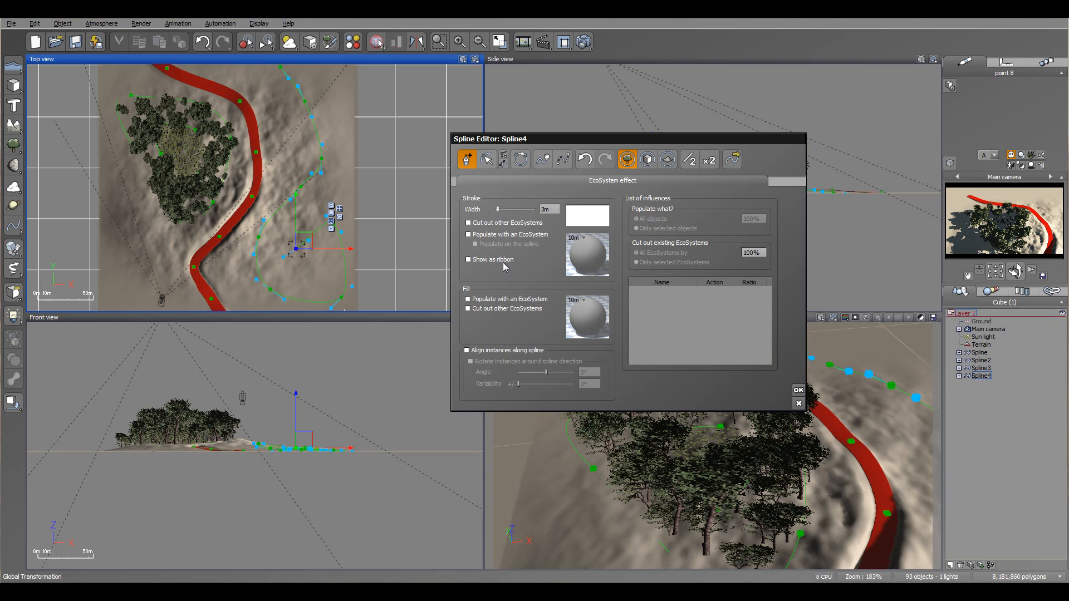
click(469, 239)
double_click(592, 258)
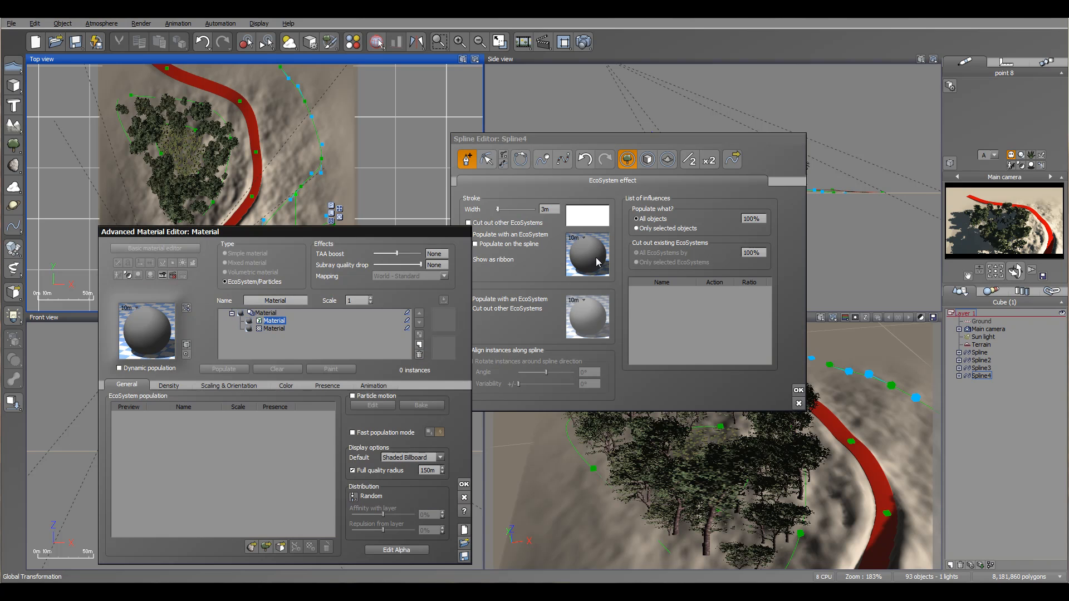
click(266, 547)
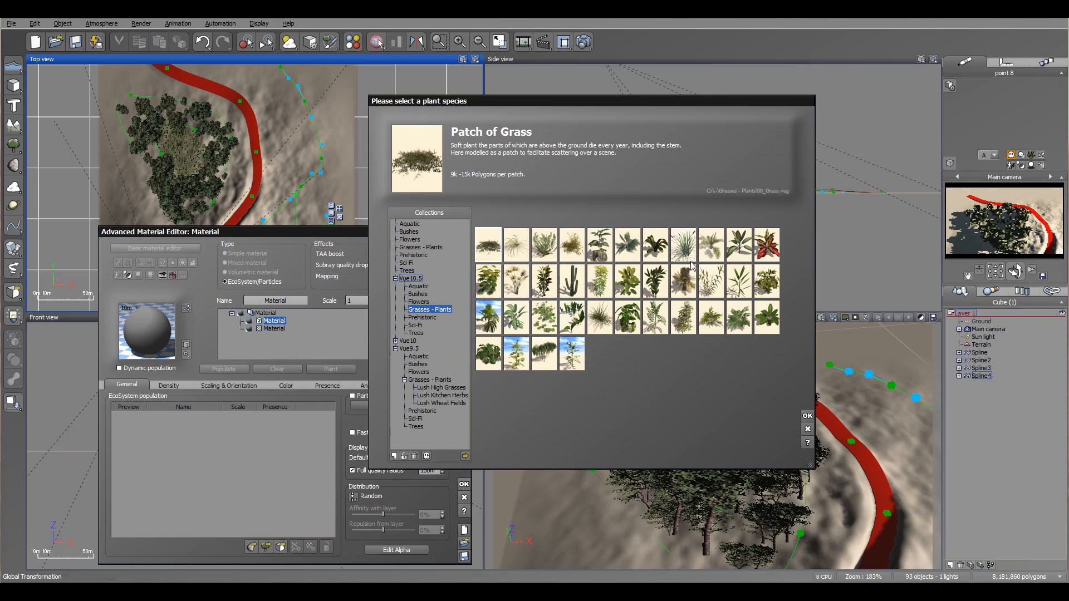
click(408, 272)
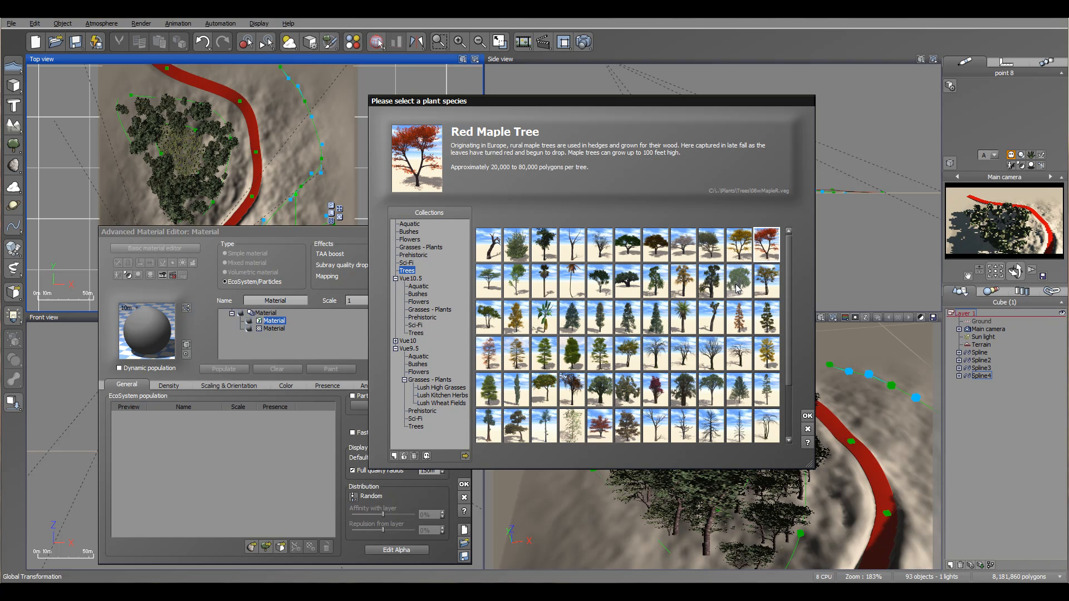
click(710, 245)
click(805, 415)
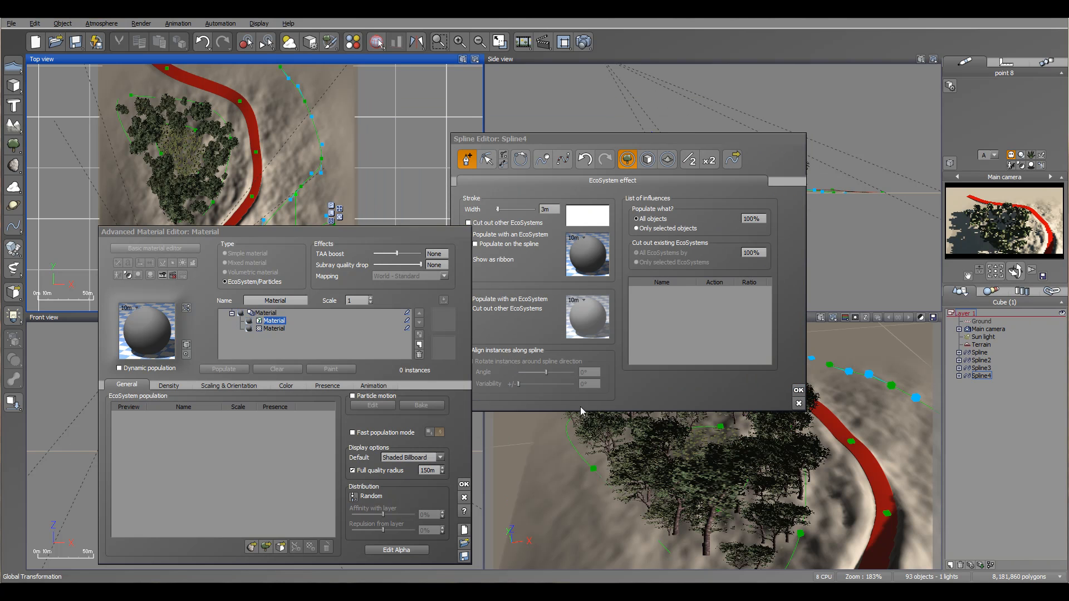
Step: Populate the new spline's stroke with rural maples at 100% overall density and accept the material
click(349, 231)
click(240, 366)
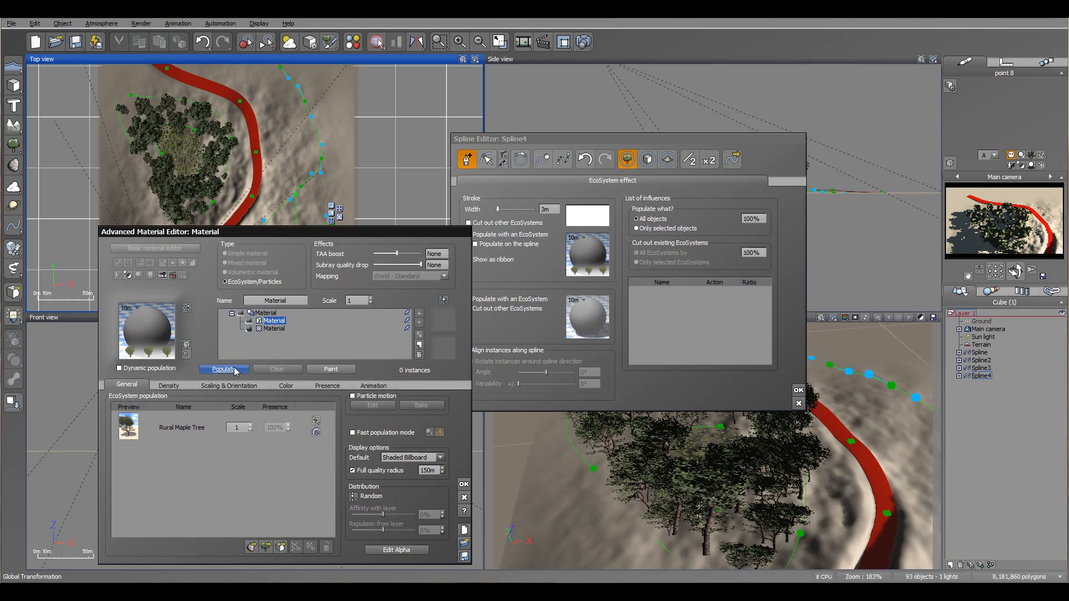
drag(355, 236, 761, 139)
click(627, 296)
drag(620, 320, 677, 319)
click(680, 280)
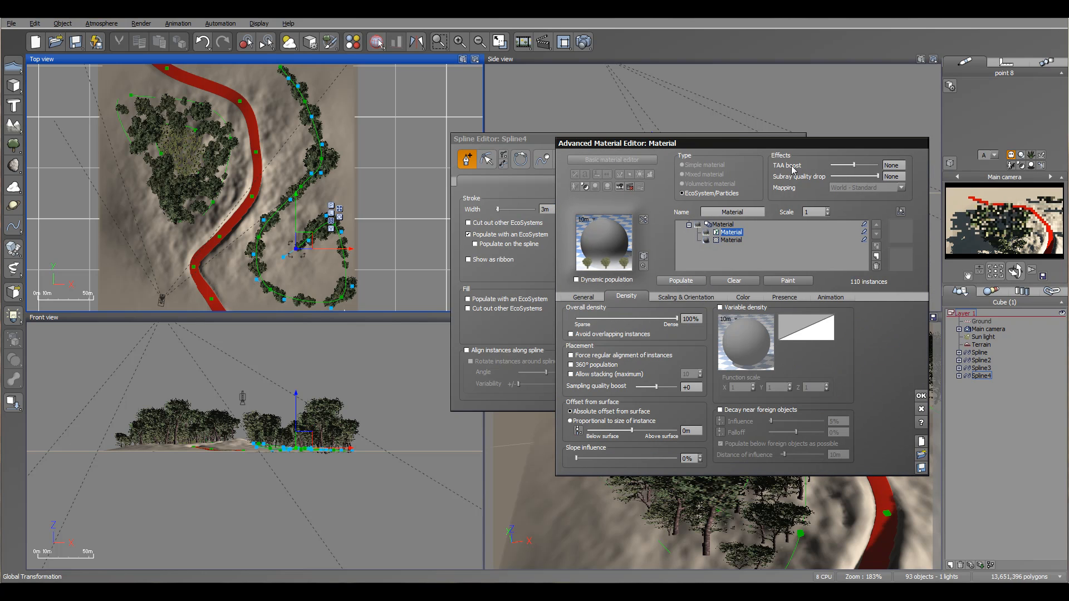
click(921, 396)
Step: Set the new spline's stroke width to 8 m and repopulate its rural maple EcoSystem
right_drag(342, 128, 339, 98)
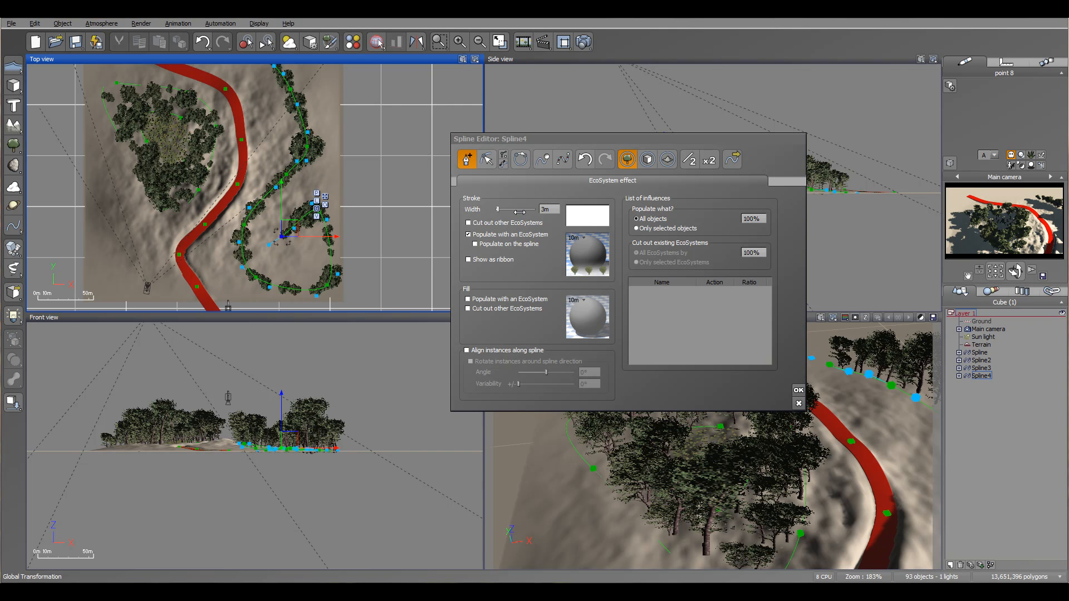
double_click(545, 208)
text(8)
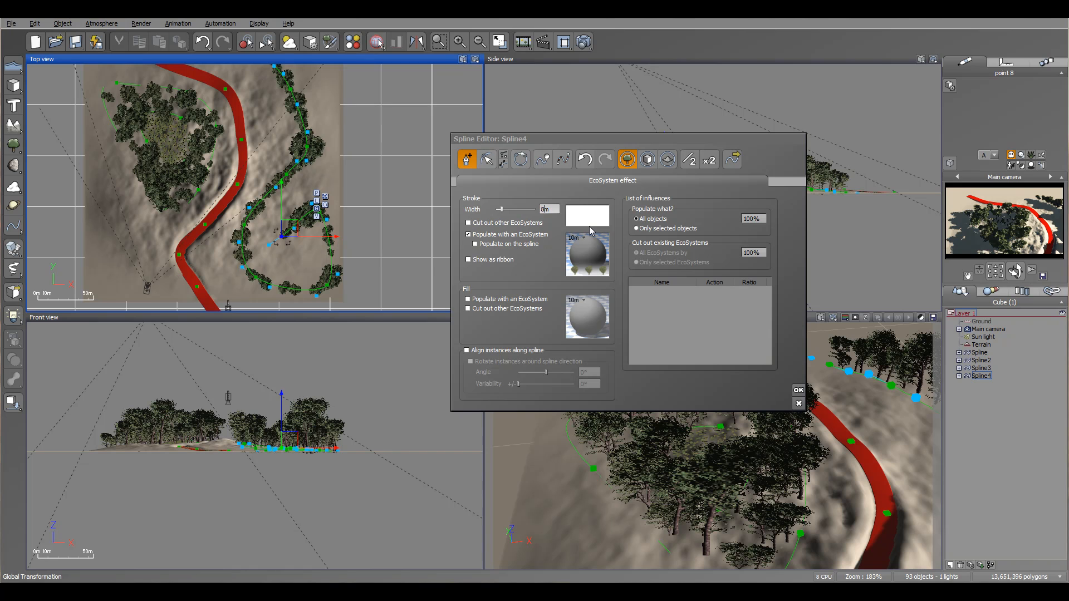
right_click(582, 254)
click(604, 258)
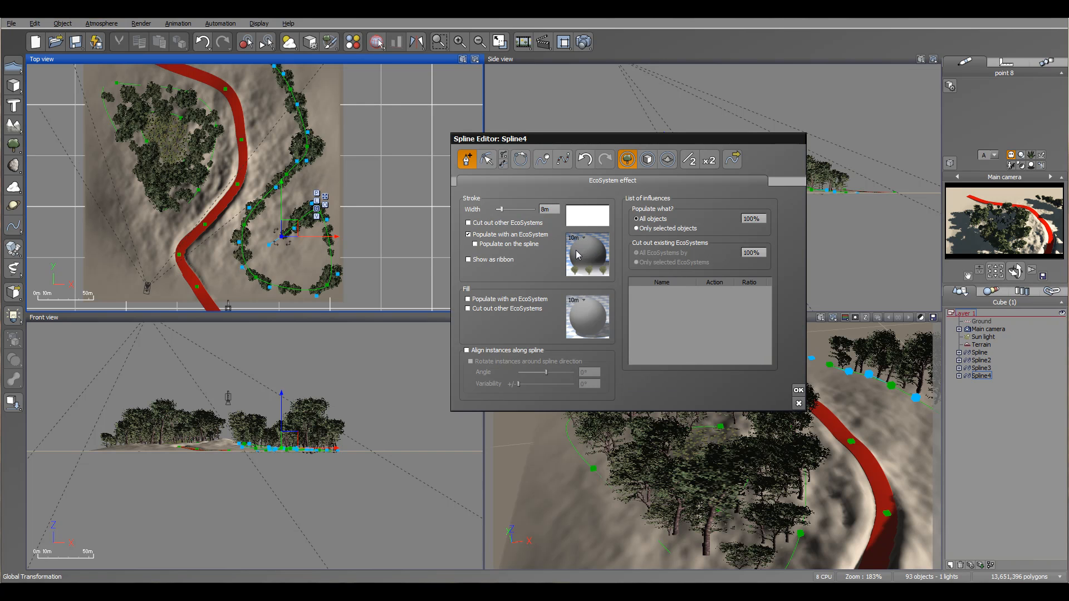
click(678, 281)
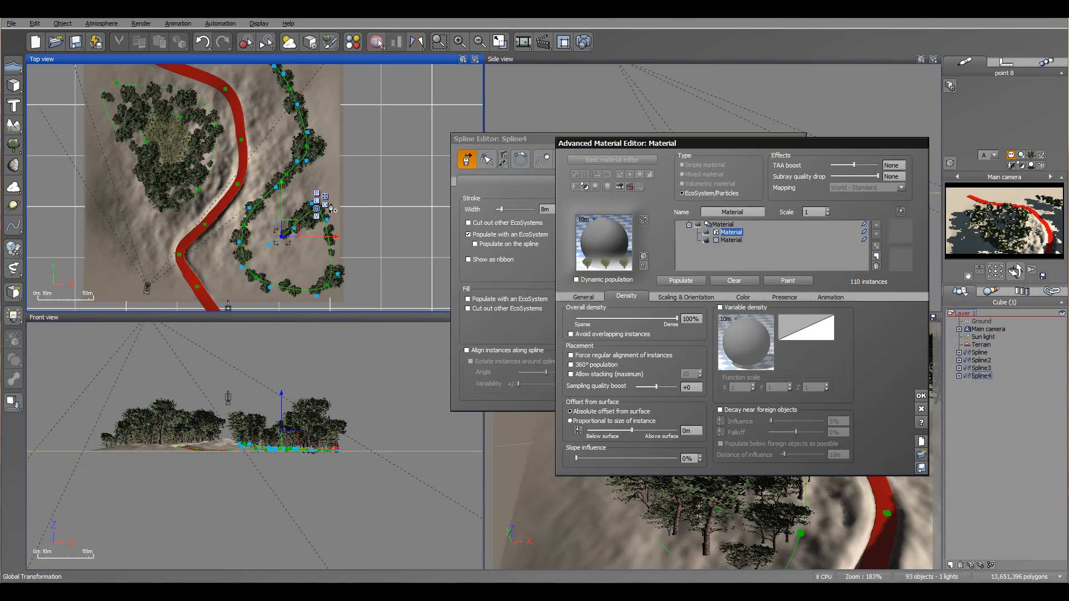
click(921, 396)
Step: Make the winding spline's stroke EcoSystem populate on the spline itself, toggle its ribbon display, and repopulate the maples
click(485, 244)
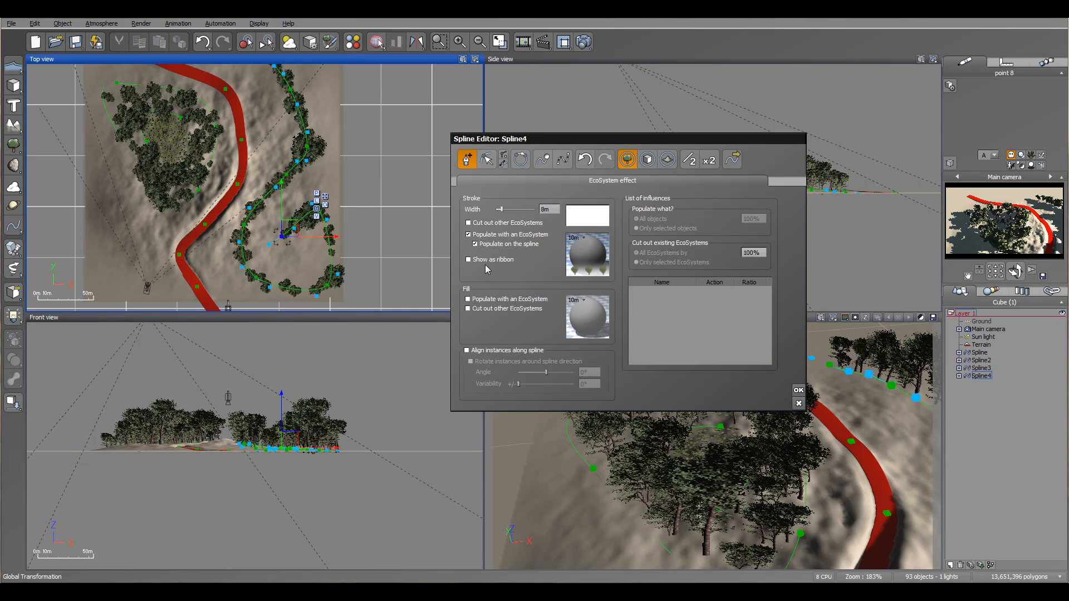
click(476, 260)
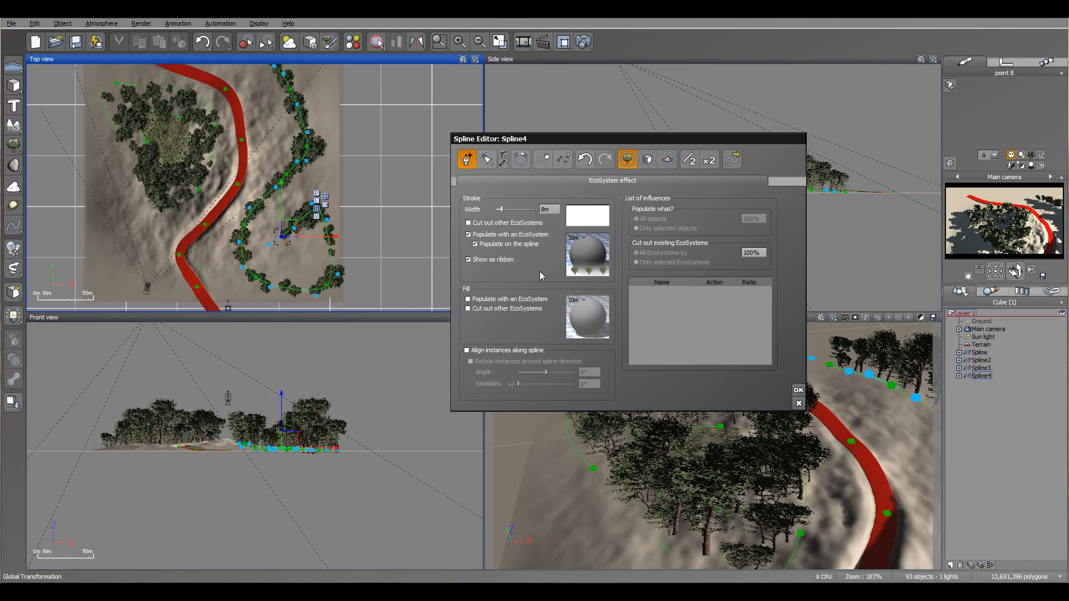
right_click(586, 257)
click(607, 259)
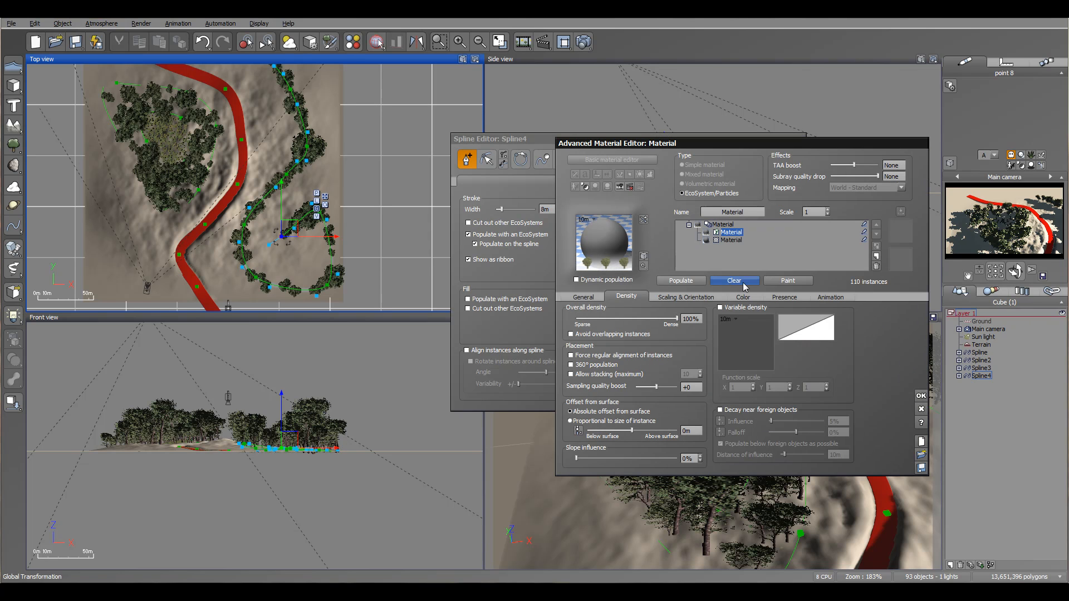
click(683, 281)
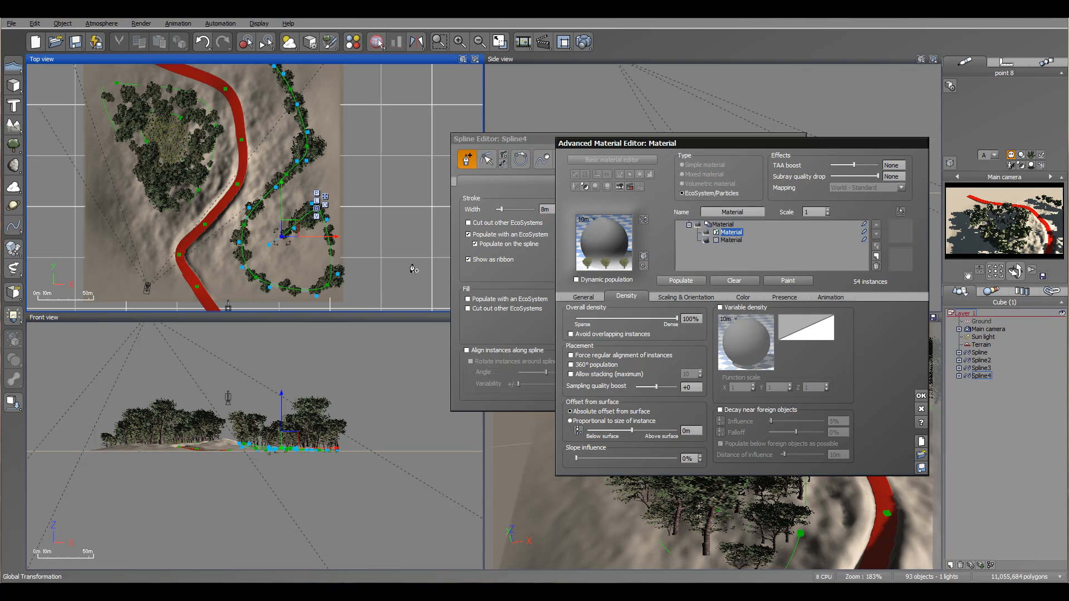
click(921, 395)
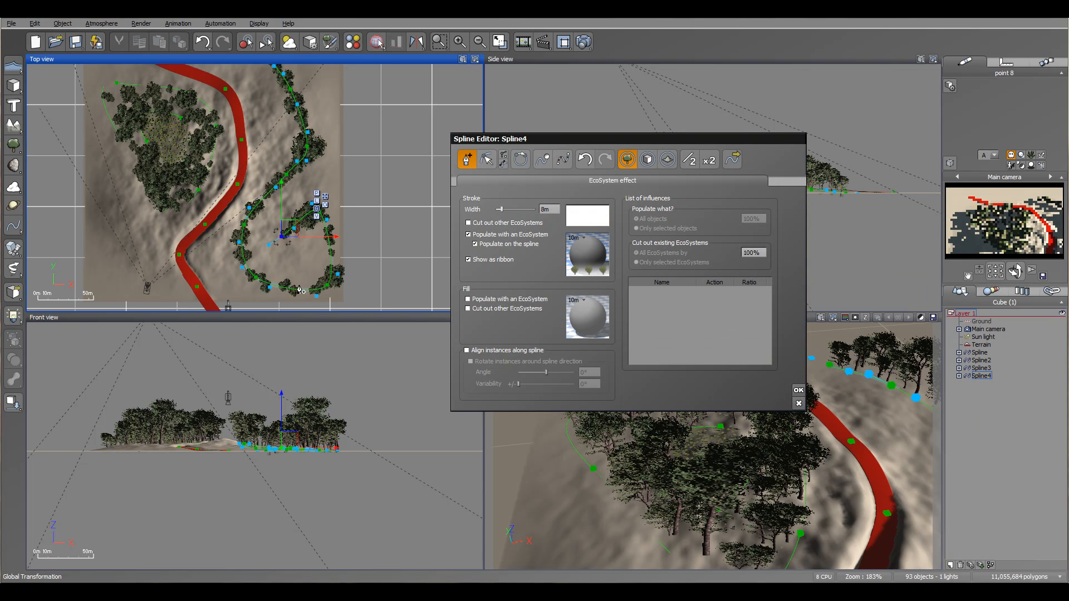
click(485, 261)
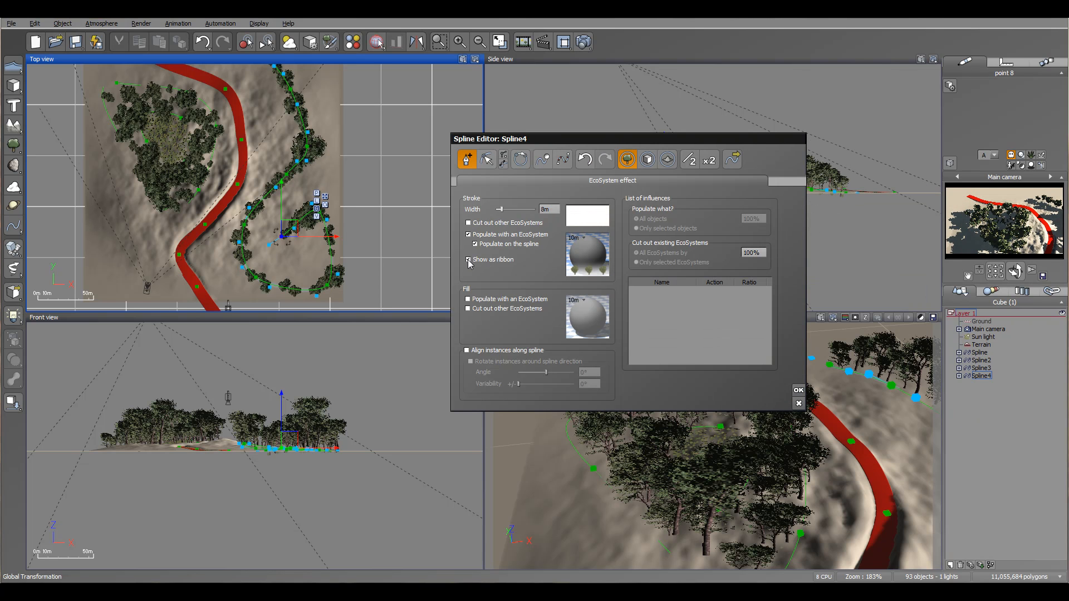
Step: Reshape the filter profile of the spline's stroke into a curve that starts low and rises to full value at the end
click(586, 219)
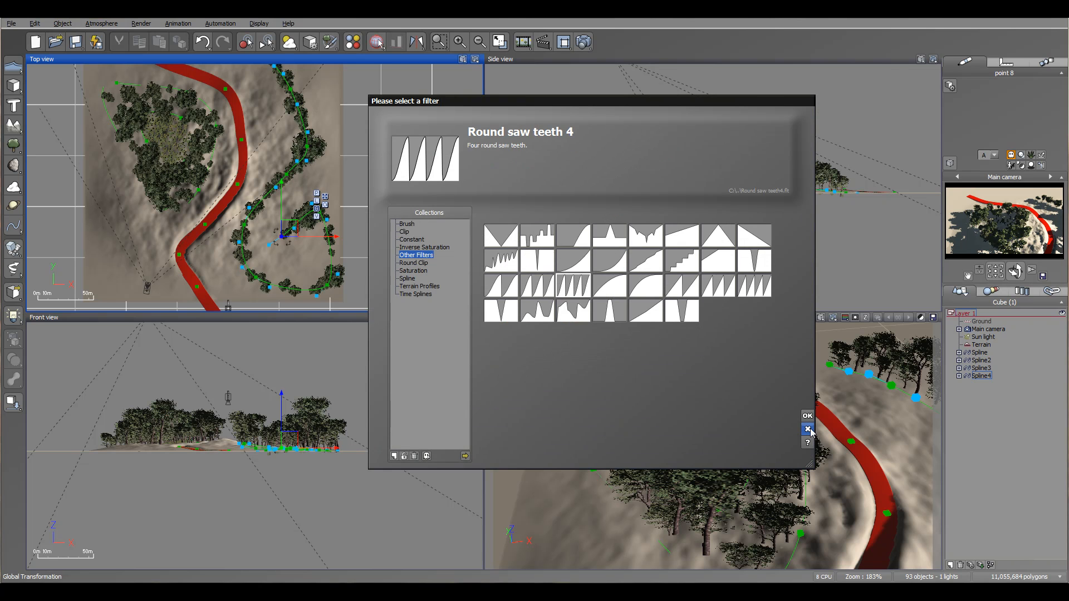
click(810, 429)
right_click(584, 206)
click(594, 213)
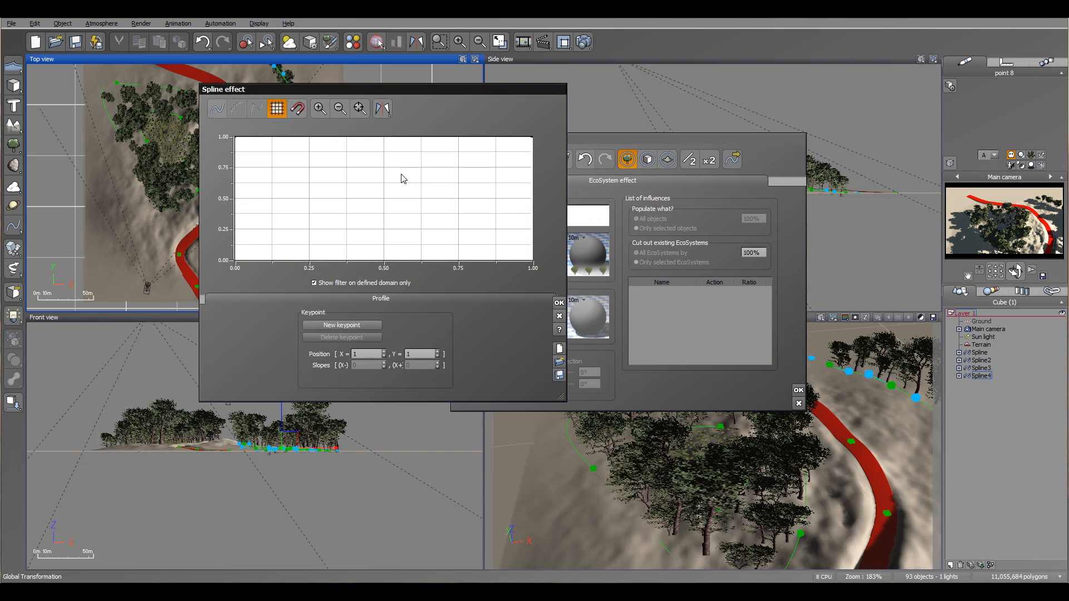
drag(312, 141, 444, 170)
click(559, 302)
Step: Repopulate the stroke's maple material using the edited filter profile and accept the material
click(596, 258)
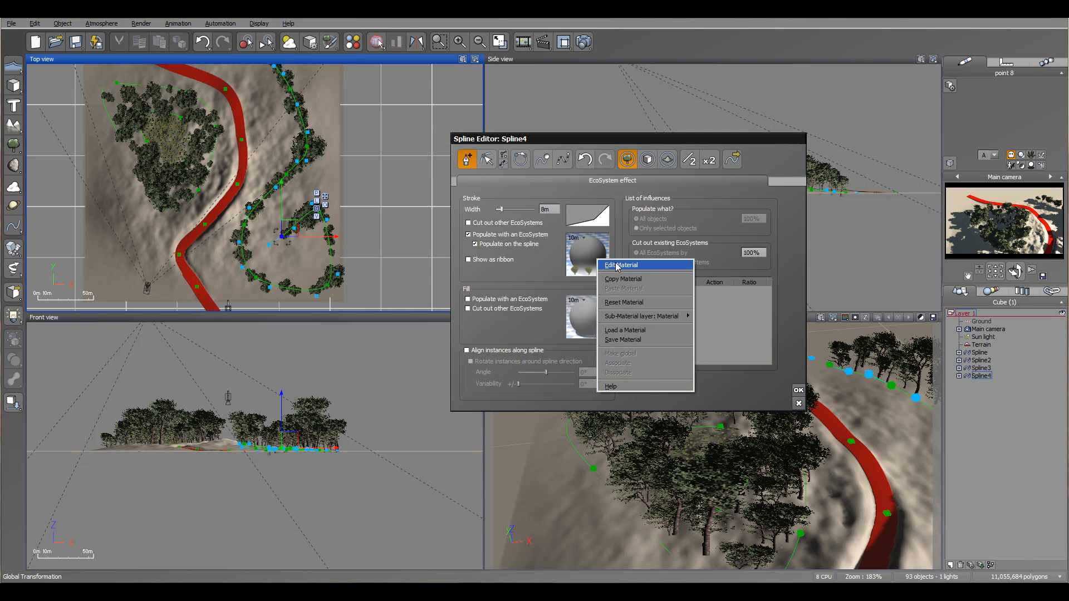
click(618, 265)
click(671, 281)
mouse_move(324, 89)
right_down()
mouse_move(332, 148)
mouse_move(325, 98)
right_up()
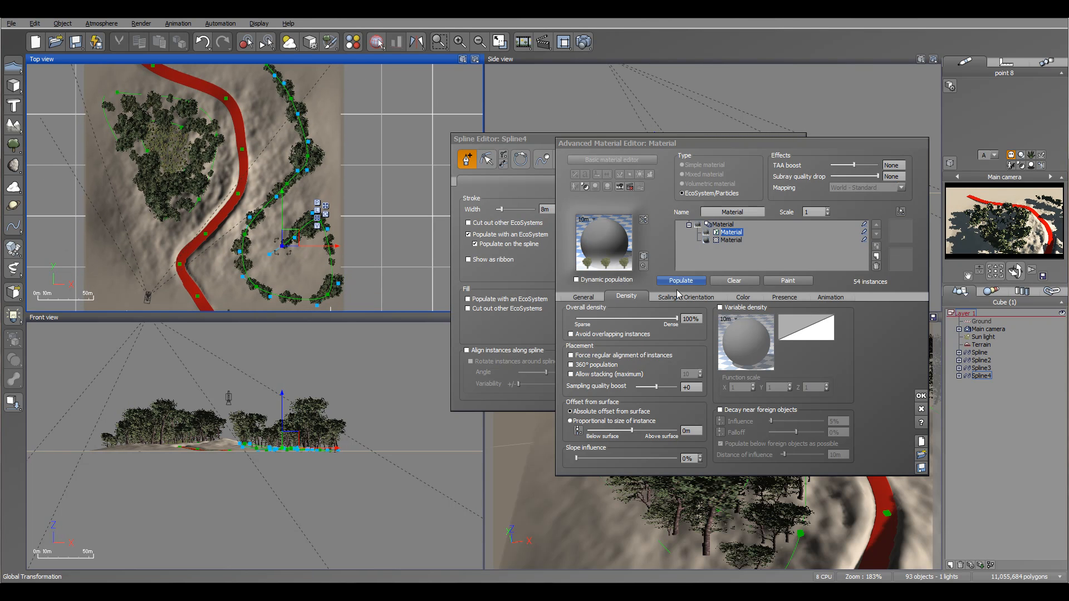
click(921, 395)
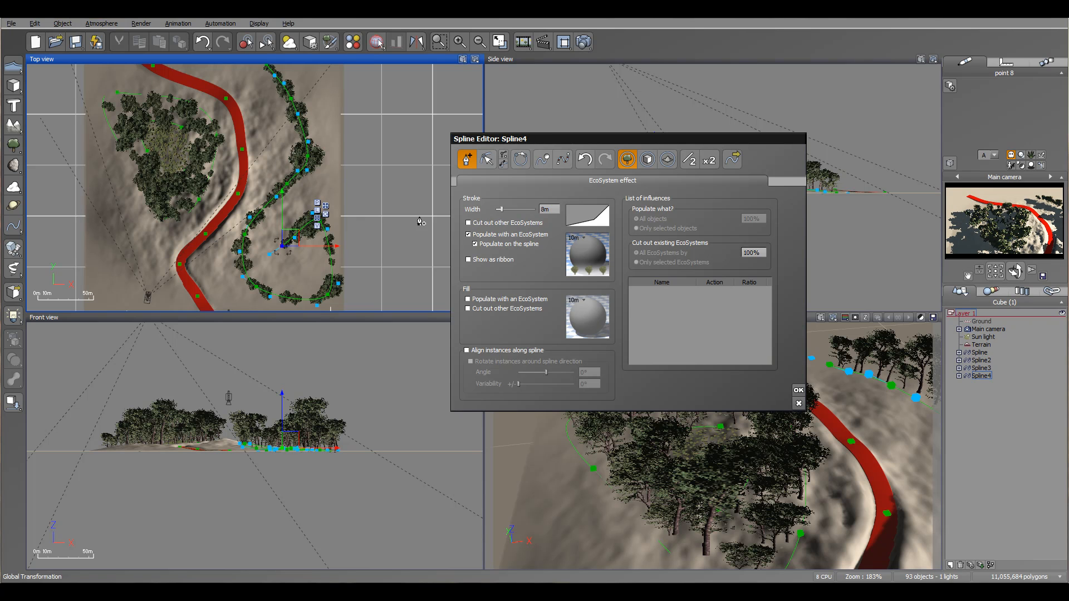
Step: Align the instances along the spline and enable rotating them around the spline direction
right_drag(338, 194, 393, 213)
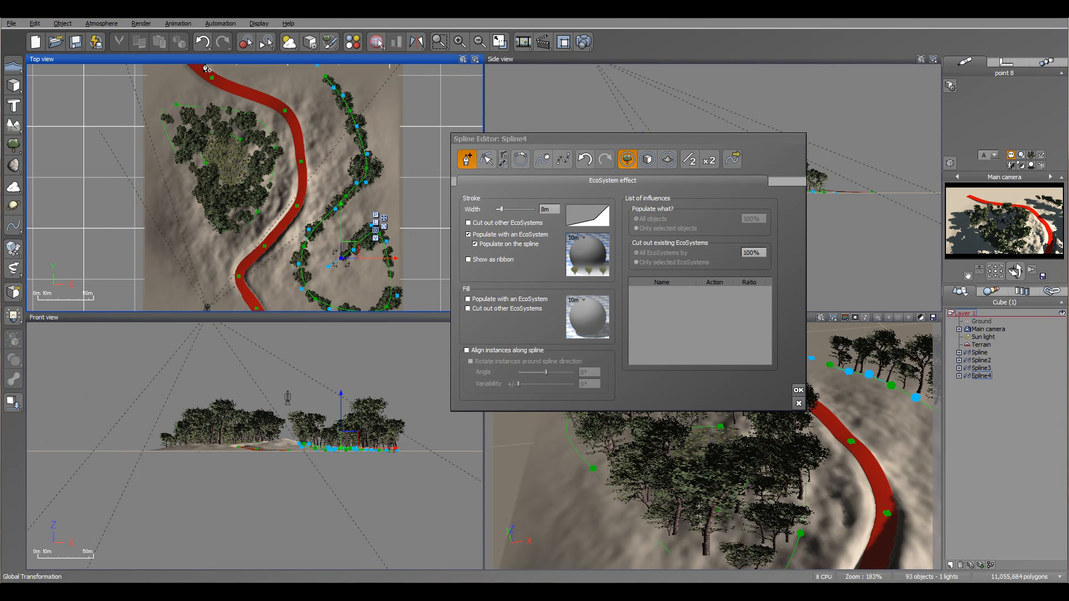
right_drag(266, 303, 217, 150)
right_drag(277, 106, 283, 207)
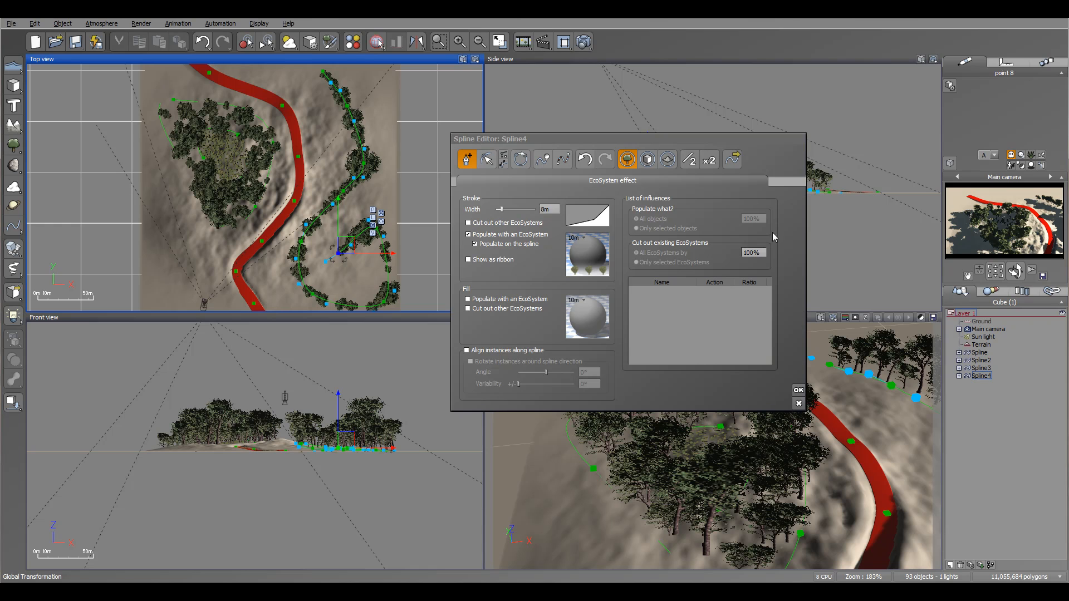
drag(660, 140, 609, 96)
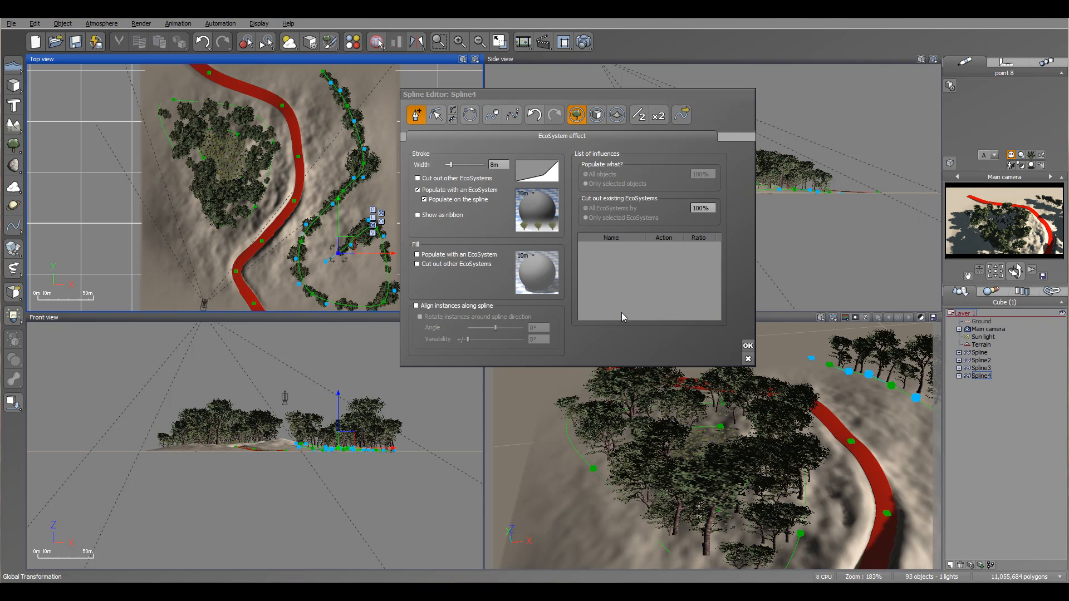
click(448, 306)
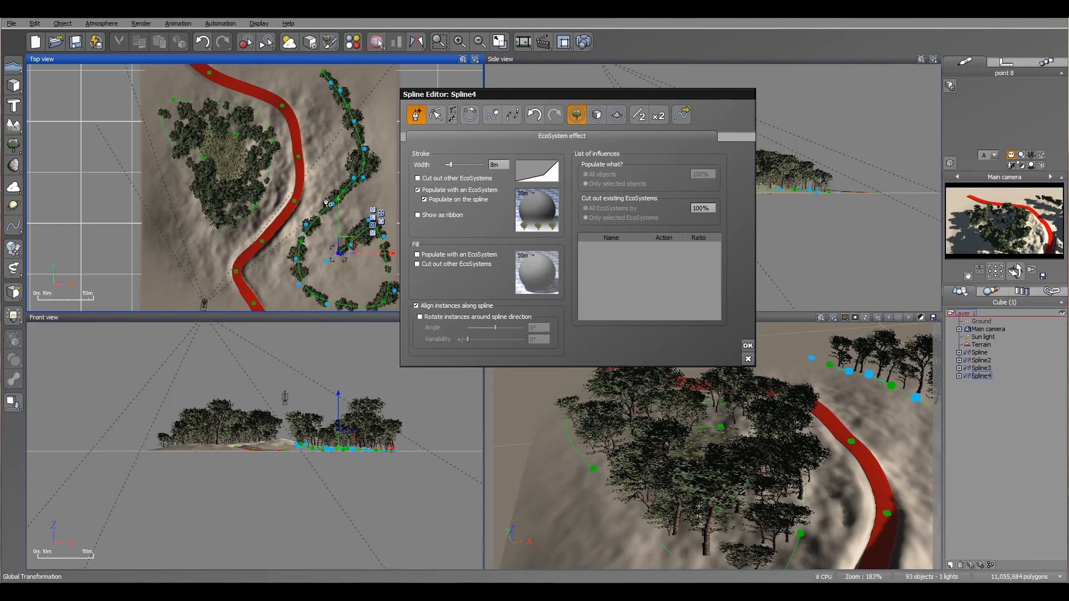
click(434, 318)
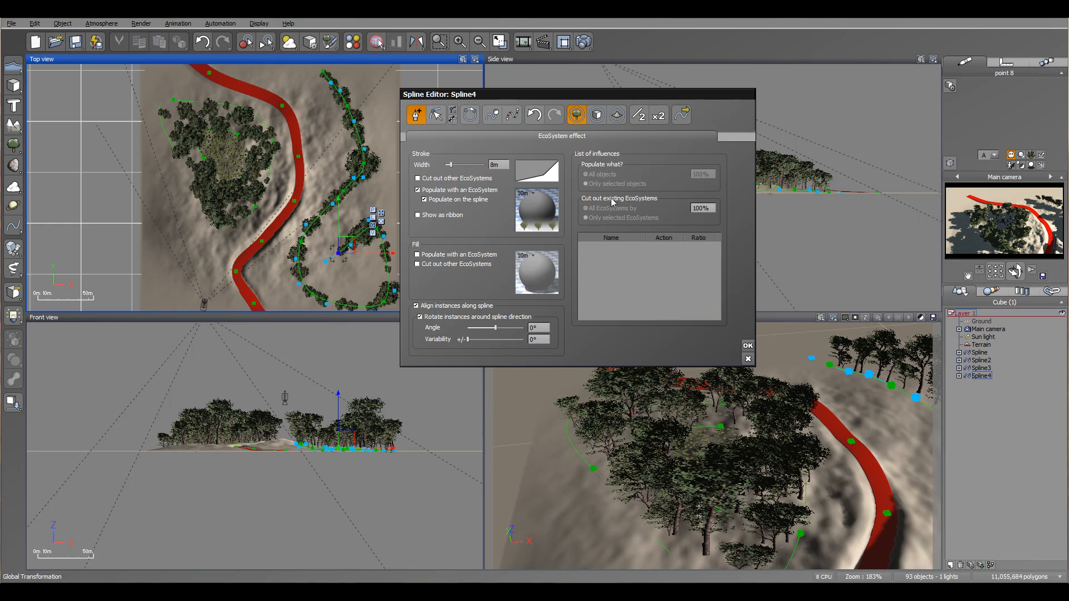
Step: Enable cutting out other EcoSystems for Spline4's fill
click(985, 368)
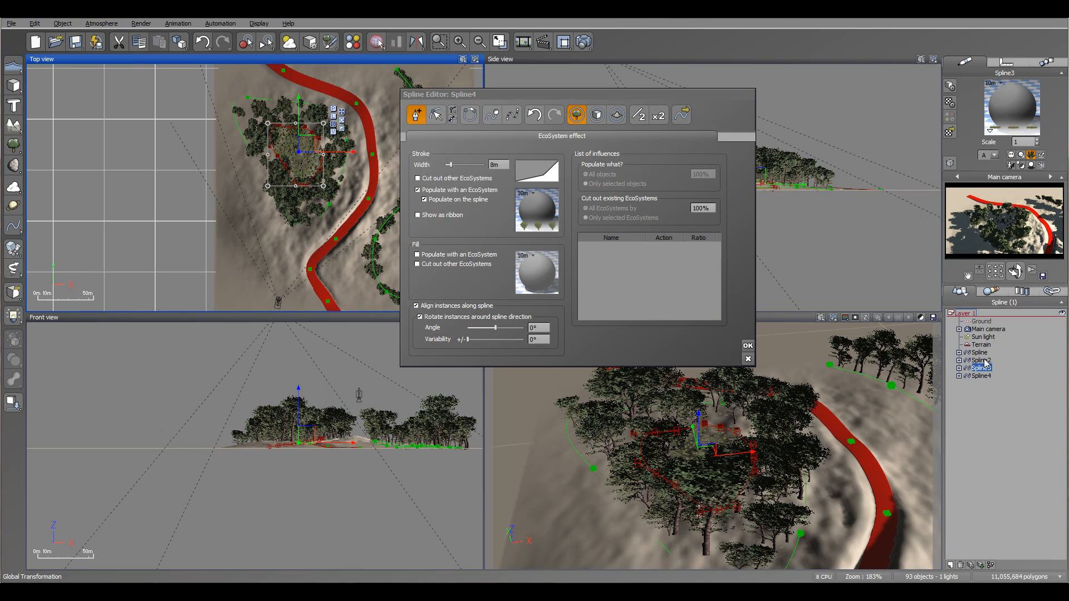
click(980, 353)
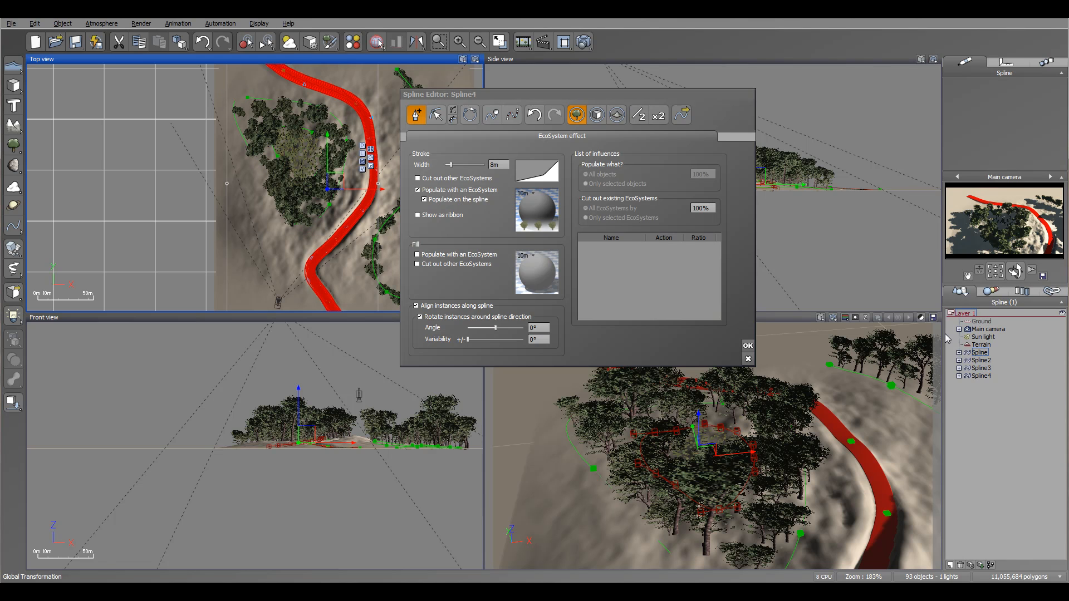
click(417, 264)
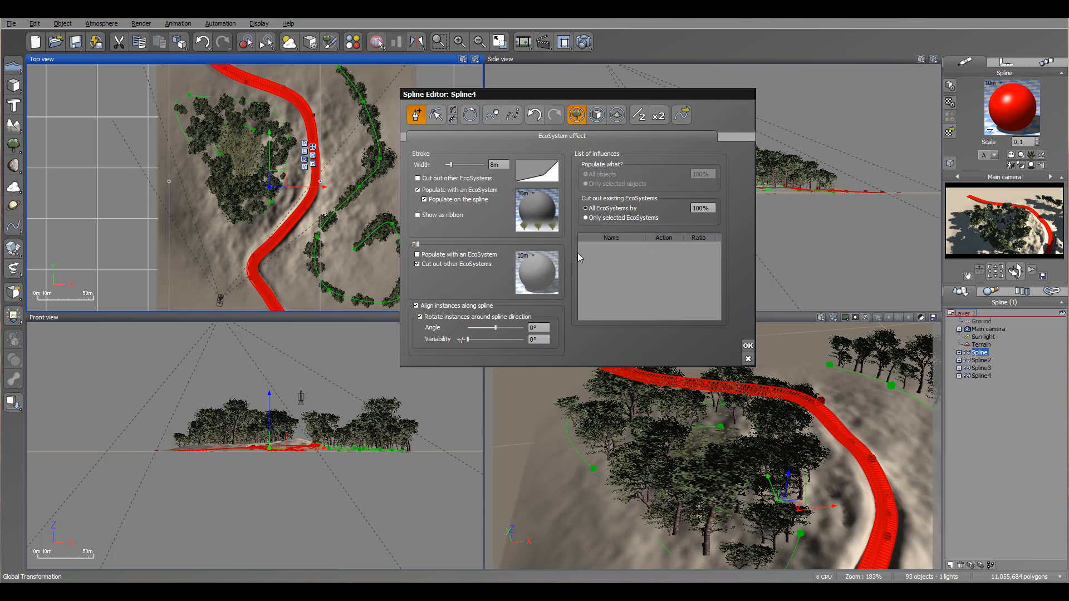
Step: Try limiting the fill's cut-out to only selected EcoSystems, picking Spline2 in the list of influences
click(980, 361)
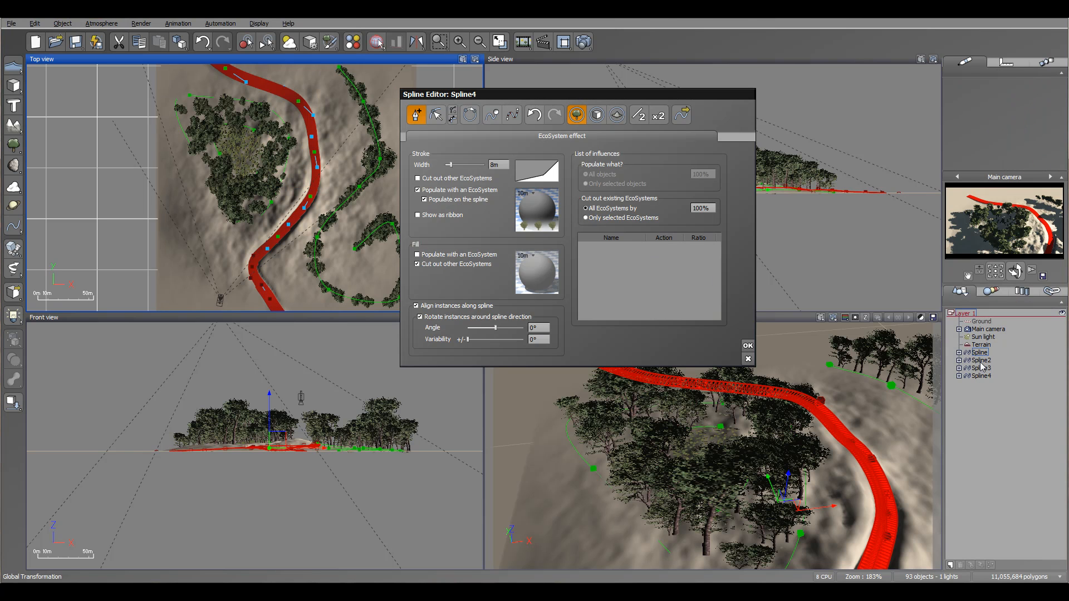
click(598, 219)
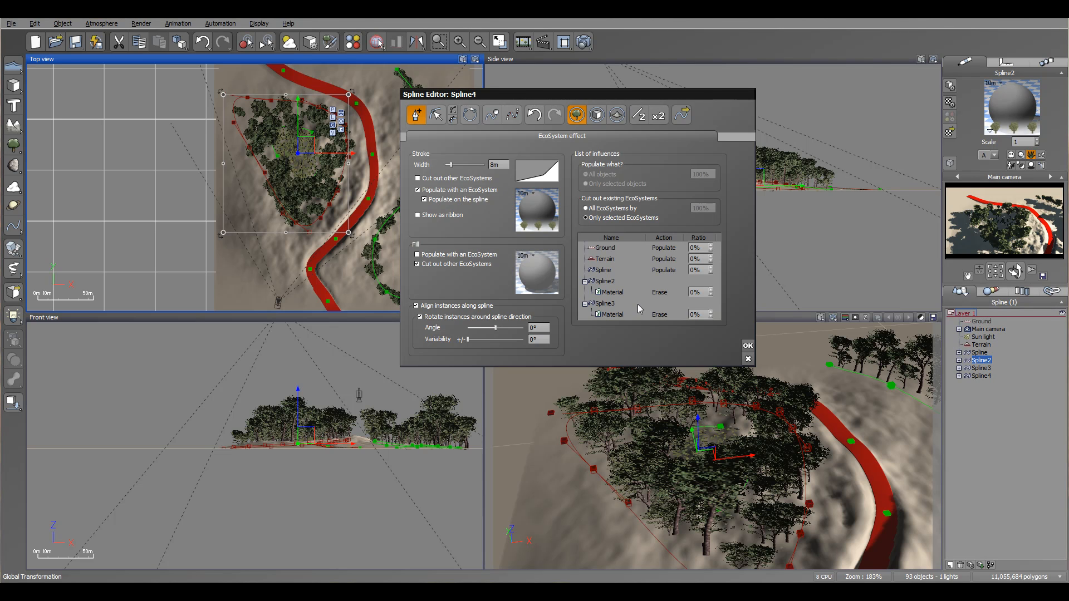
click(589, 284)
click(586, 208)
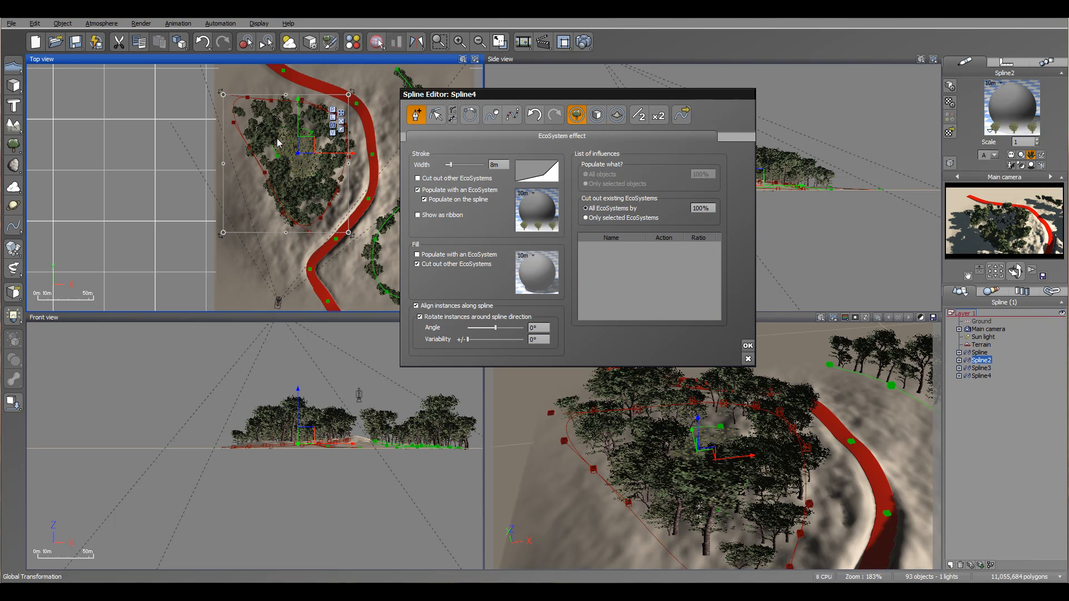
click(981, 368)
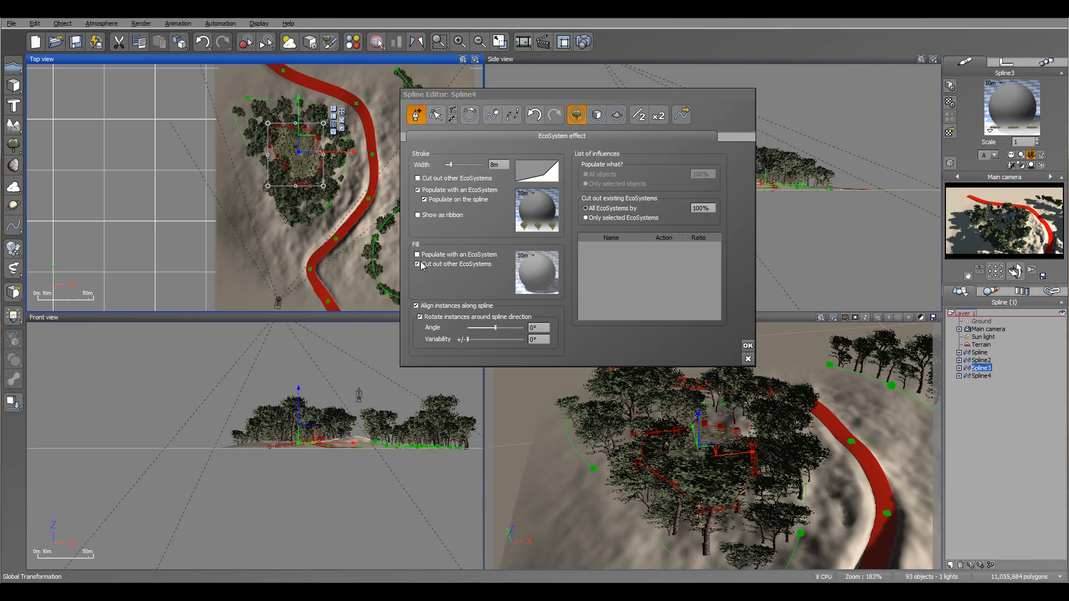
click(589, 218)
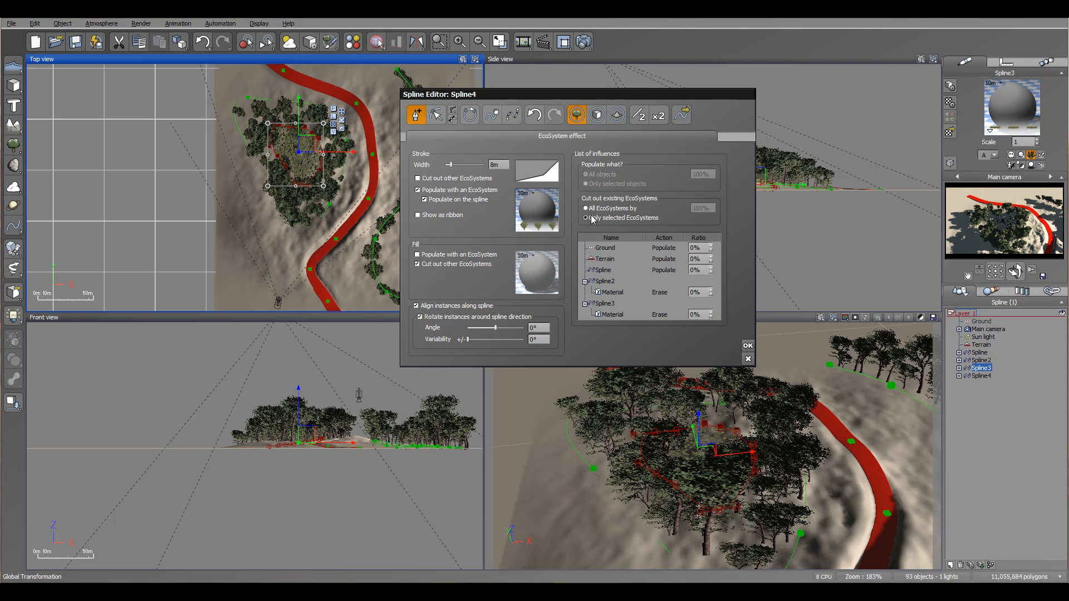
click(605, 282)
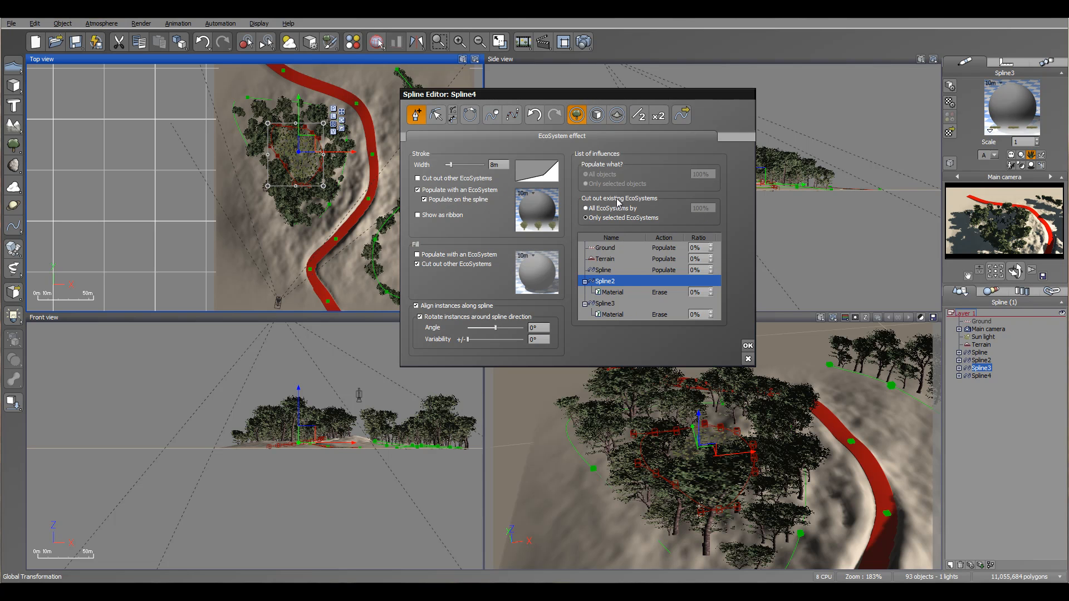
click(610, 210)
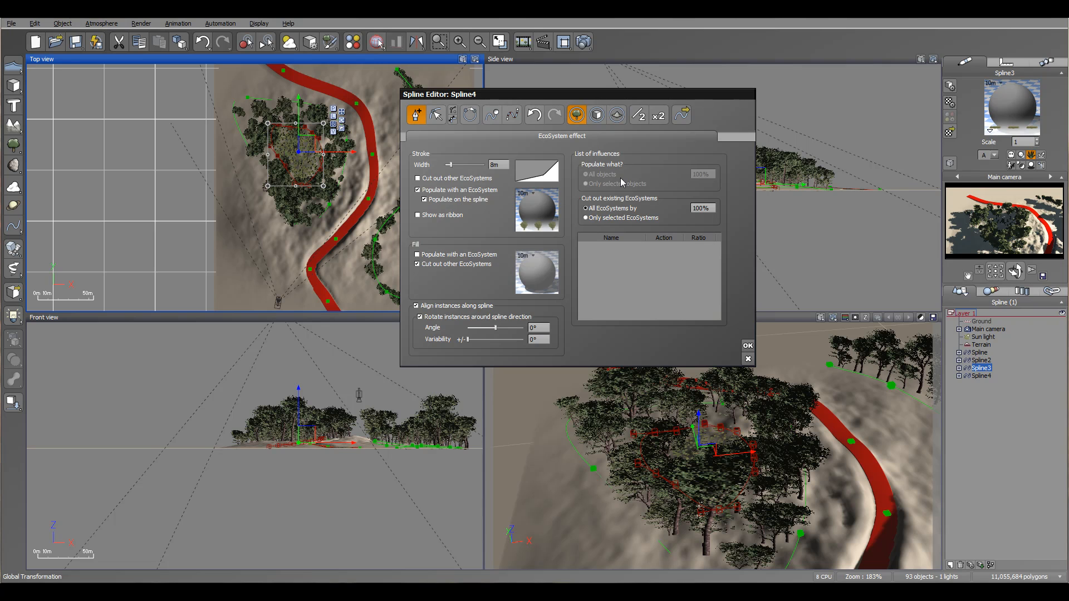
Step: Enable populating Spline4's fill with an EcoSystem and move the editor clear of the top view
click(464, 256)
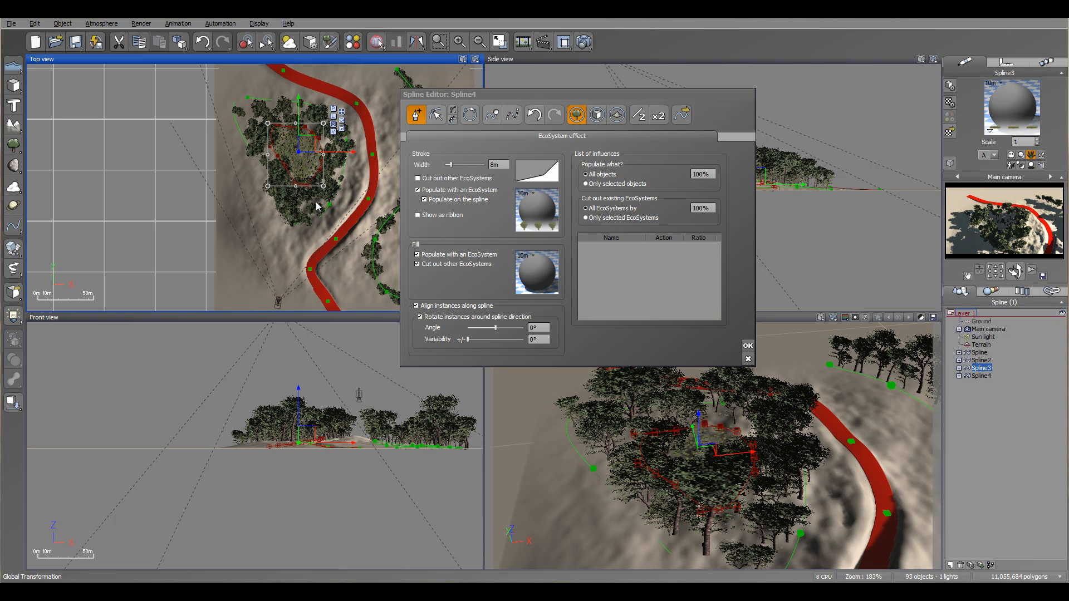
drag(523, 99, 612, 97)
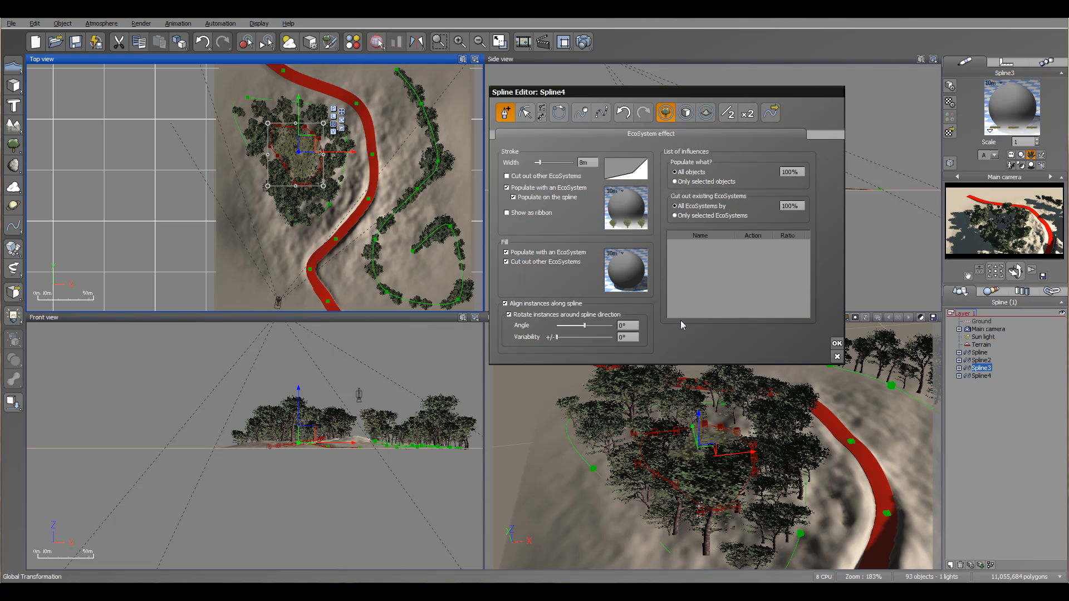
Step: Shift the closed Spline2 tree-area outline slightly in the top view, then accept the Spline4 stroke material and spline settings
click(982, 360)
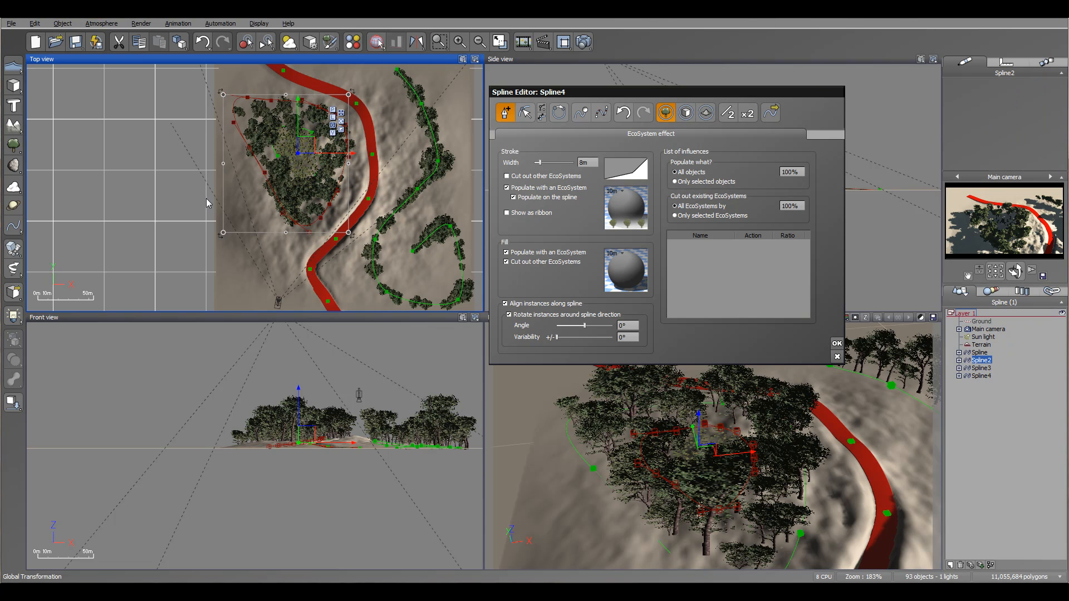
click(524, 114)
drag(267, 174, 282, 187)
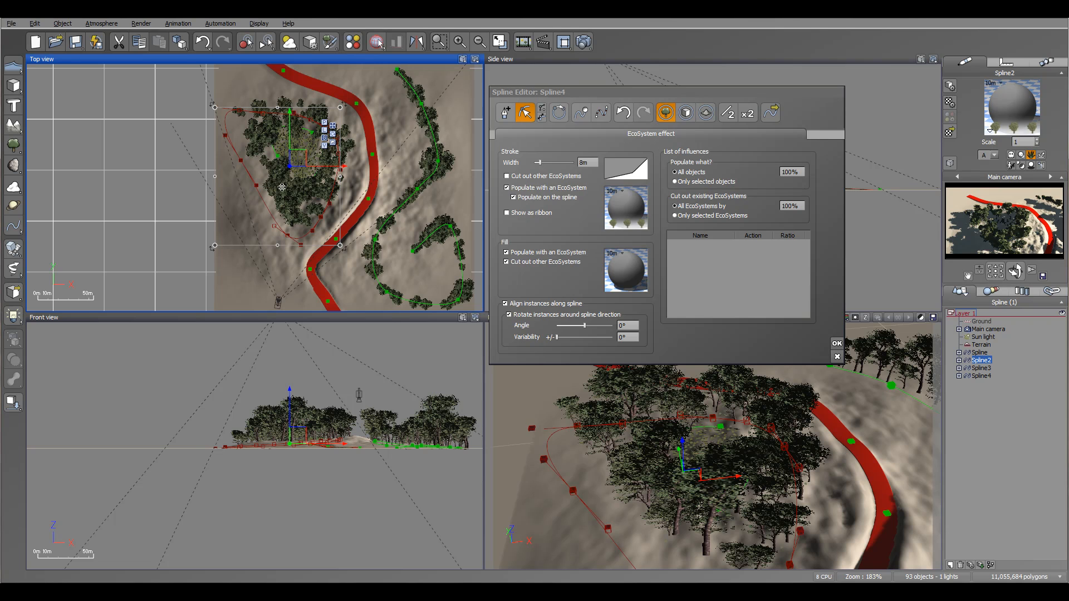
double_click(625, 210)
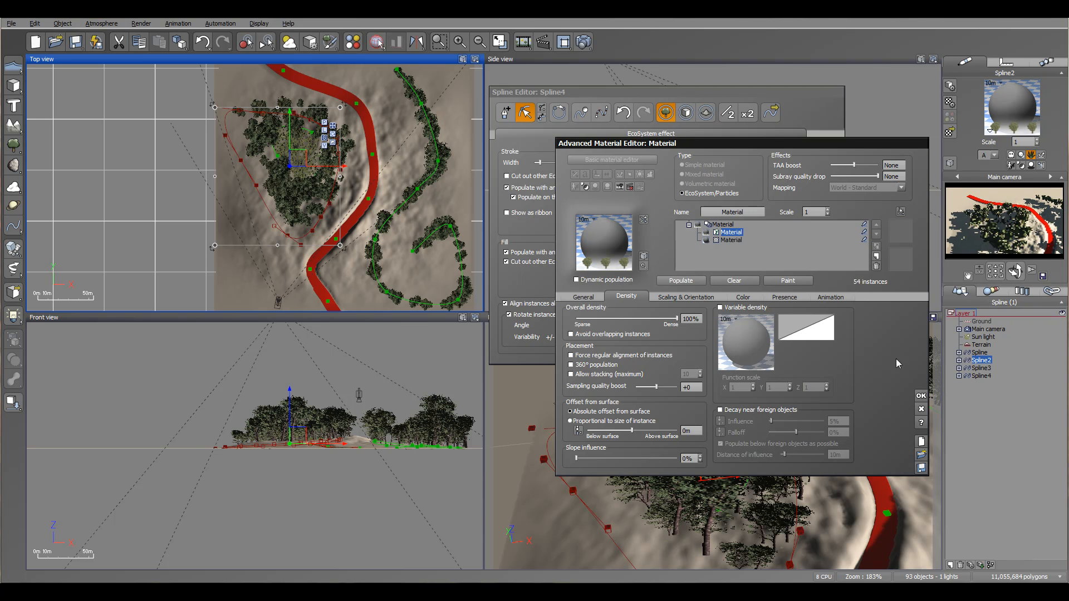
click(921, 396)
click(839, 338)
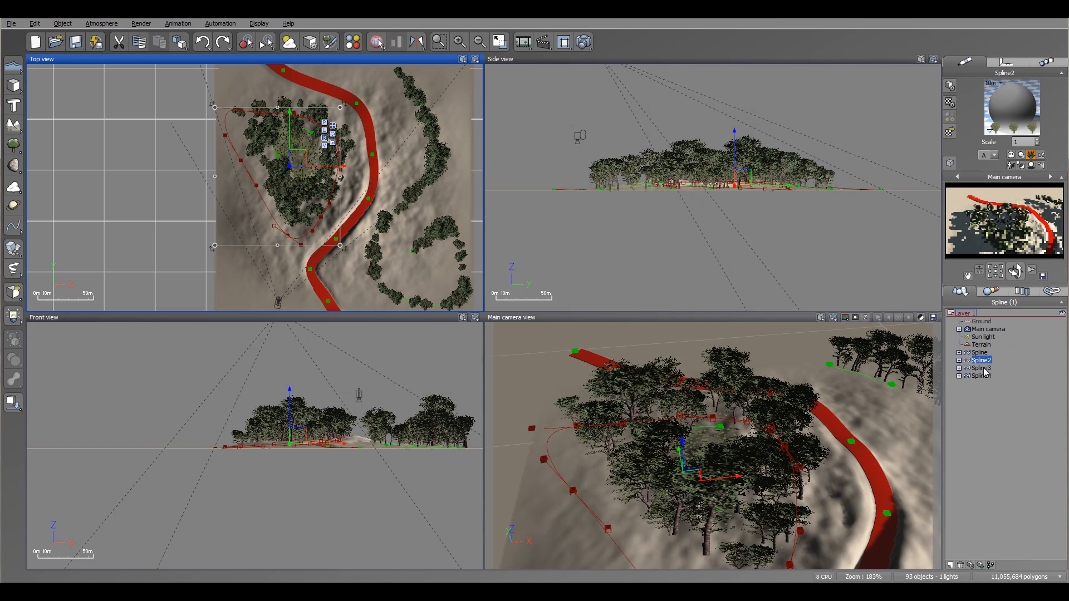
Step: Open Spline2's material for editing and repopulate its Rural Maple Tree EcoSystem
right_click(984, 364)
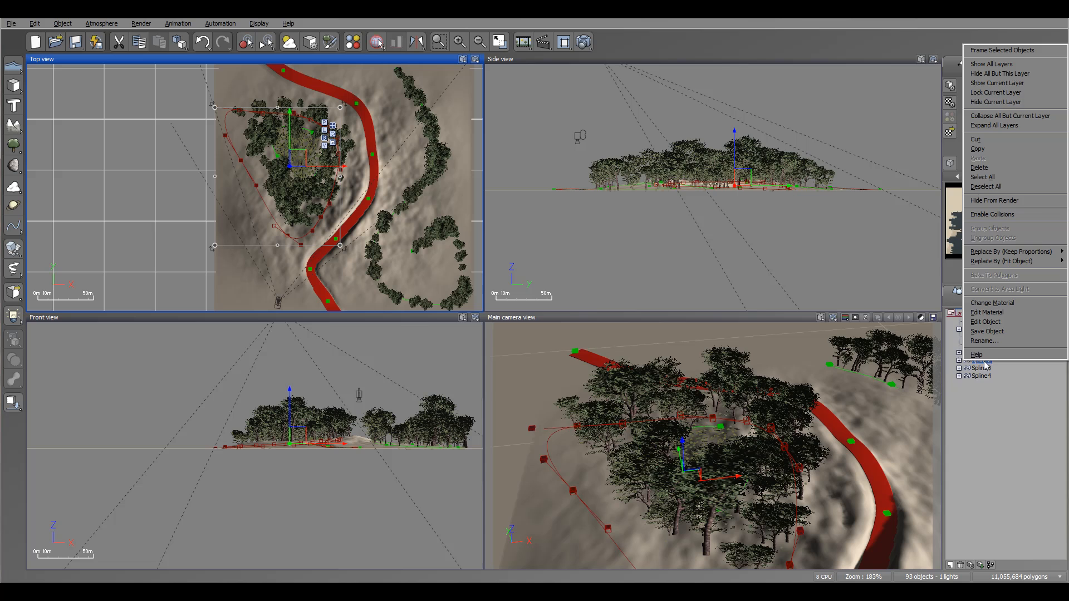
click(987, 313)
click(667, 280)
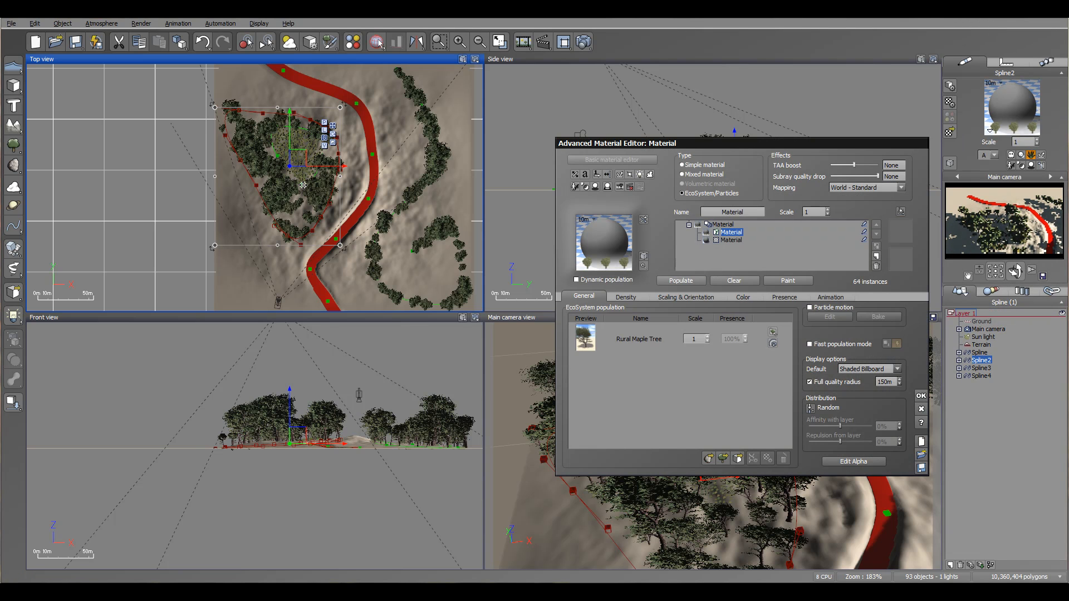
Step: Move Spline2 up over the road and back beside it, repopulating its maples at the new positions
mouse_move(293, 161)
mouse_down()
mouse_move(303, 108)
mouse_move(301, 142)
mouse_up()
click(703, 281)
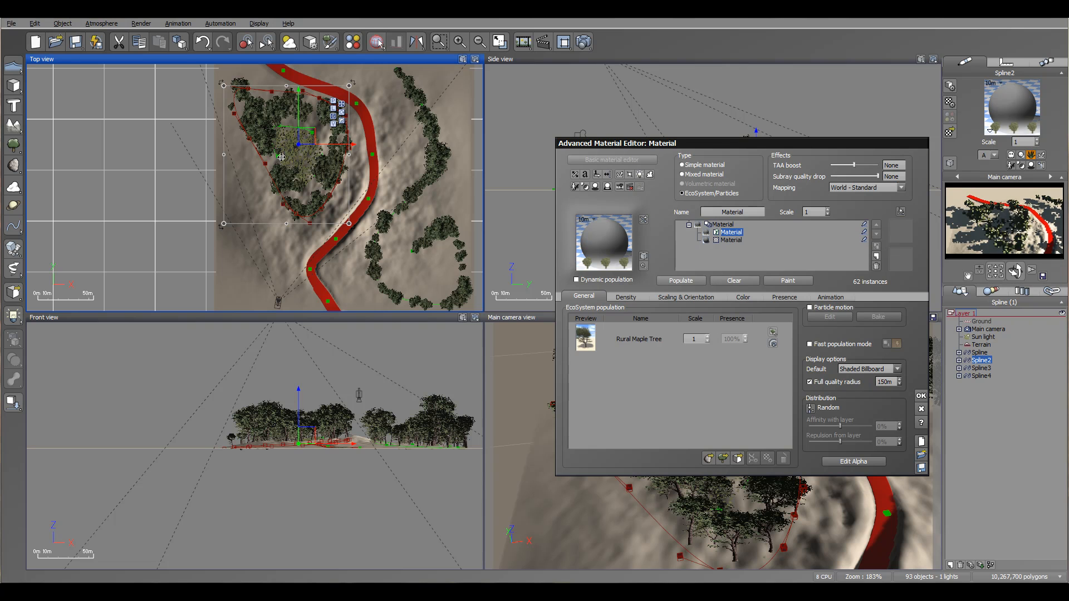
drag(306, 136, 320, 121)
click(664, 280)
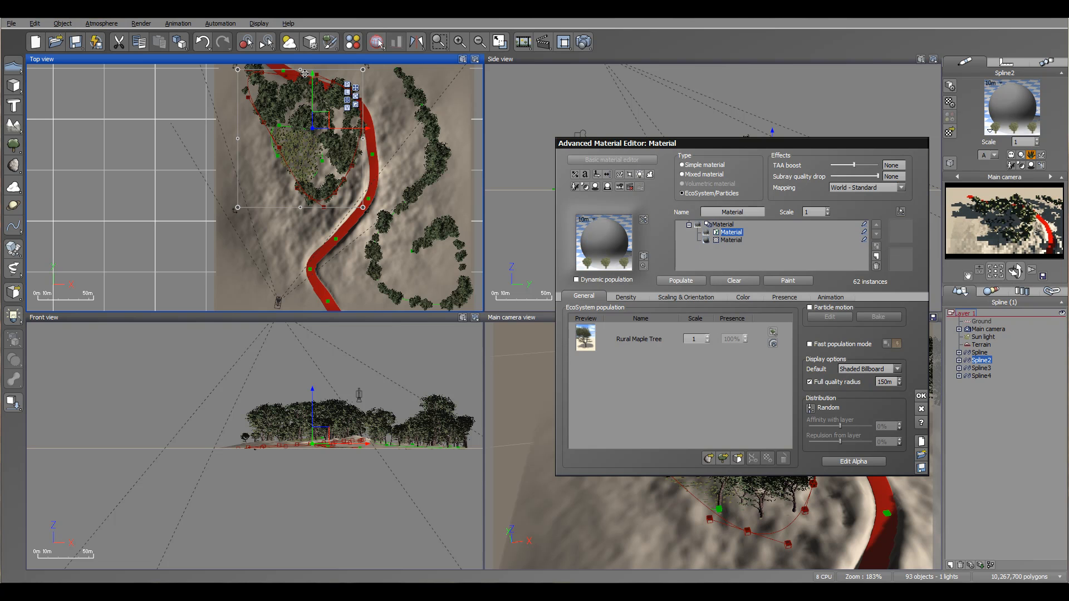
drag(320, 118, 279, 185)
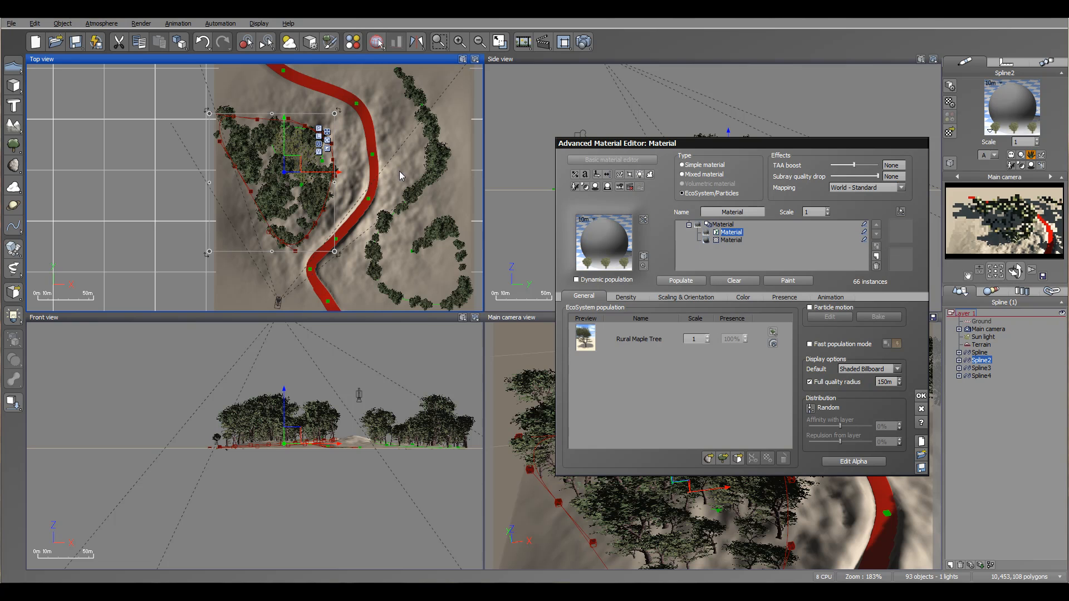